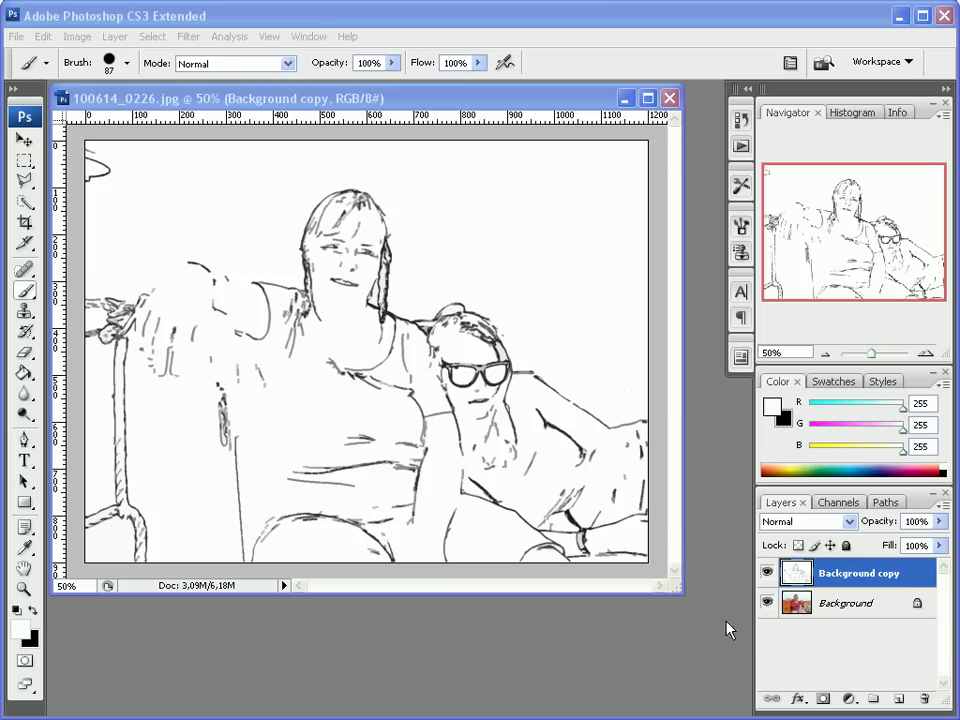
# Scroll the Firefox line-art tutorial down to the Stroke step, then return to Photoshop
pyautogui.click(767, 573)
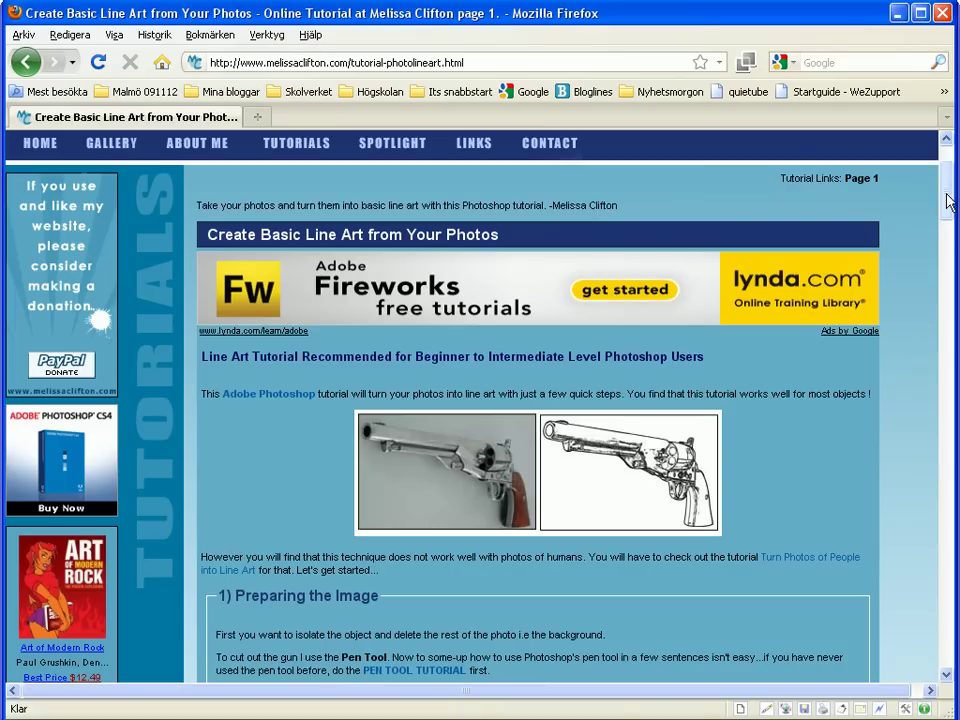
pyautogui.moveTo(946, 194)
pyautogui.mouseDown()
pyautogui.moveTo(945, 606)
pyautogui.moveTo(922, 481)
pyautogui.mouseUp()
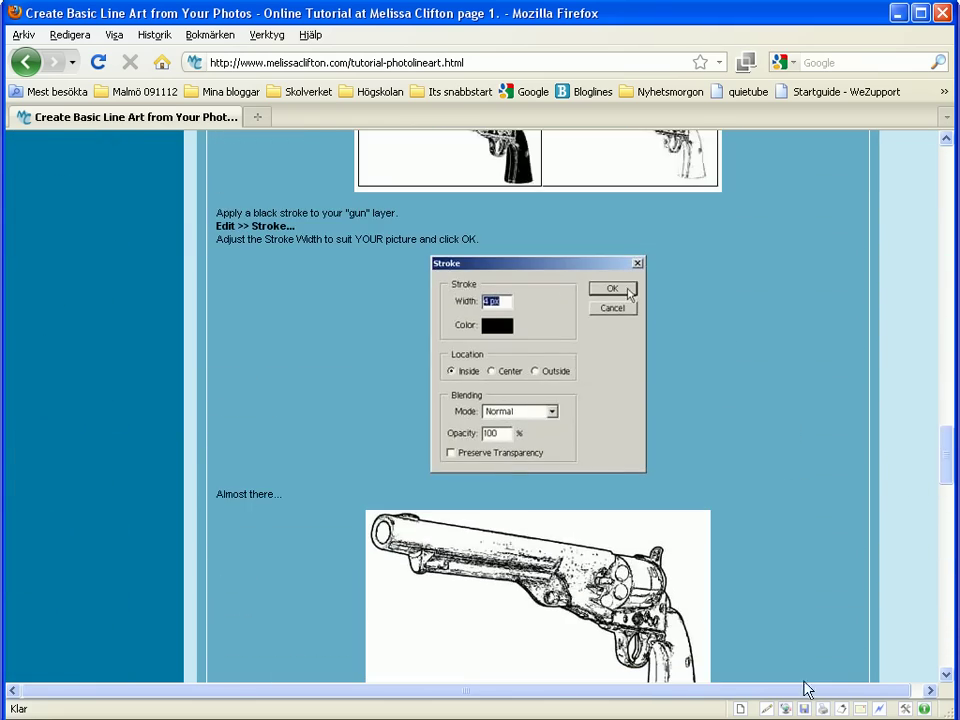
pyautogui.hotkey('alt', 'Tab')
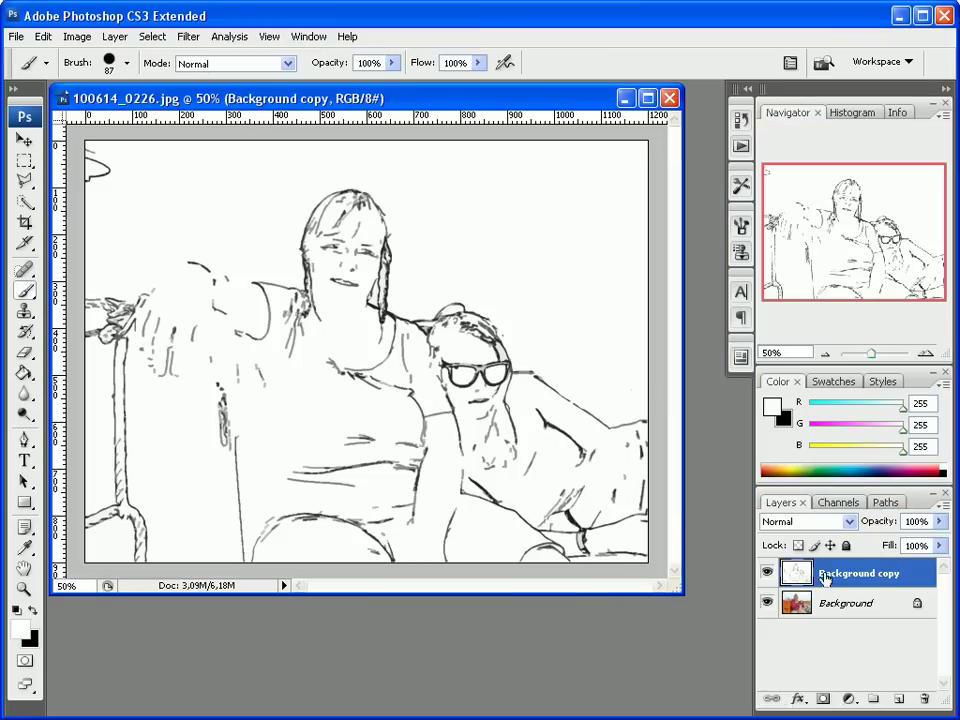
# Delete the line-art Background copy layer and duplicate Background as a new 'Background copy'
pyautogui.moveTo(820, 574); pyautogui.dragTo(922, 699)
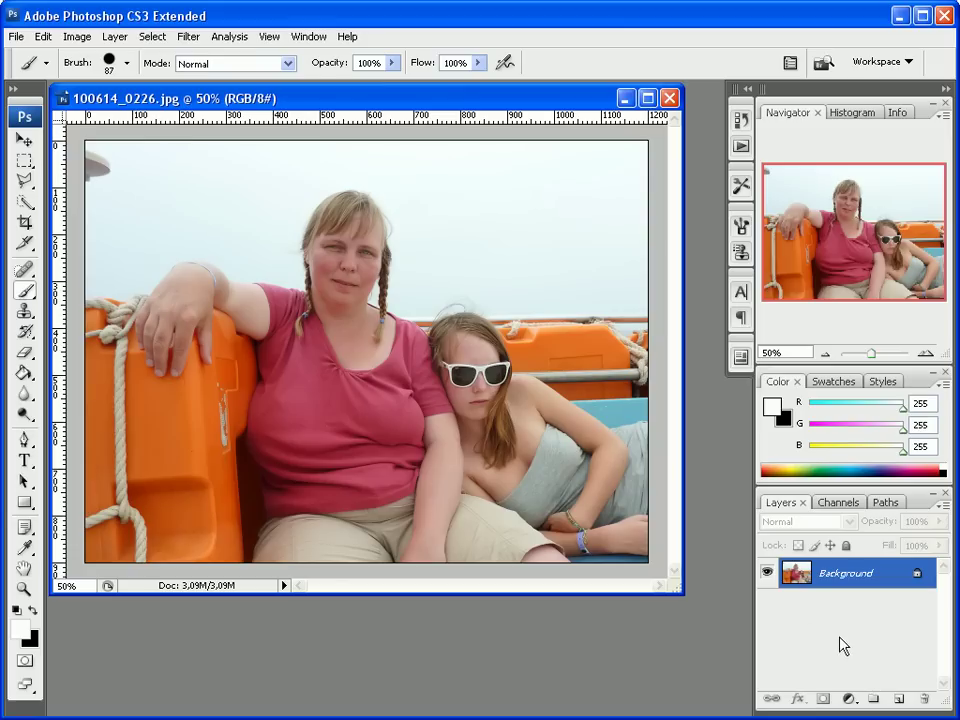
pyautogui.rightClick(842, 577)
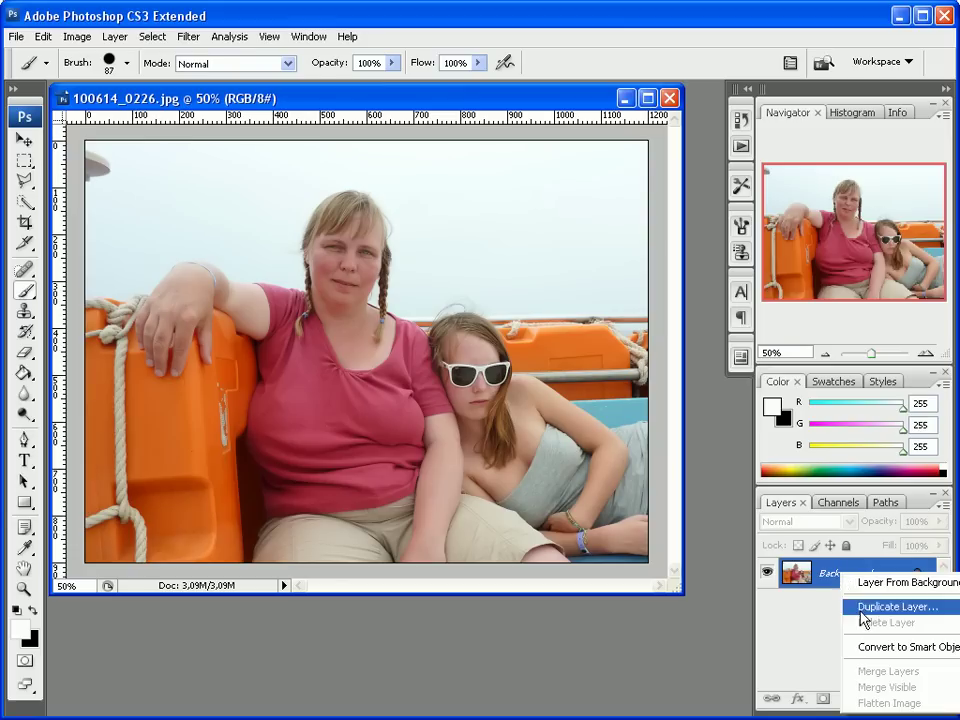
pyautogui.click(870, 608)
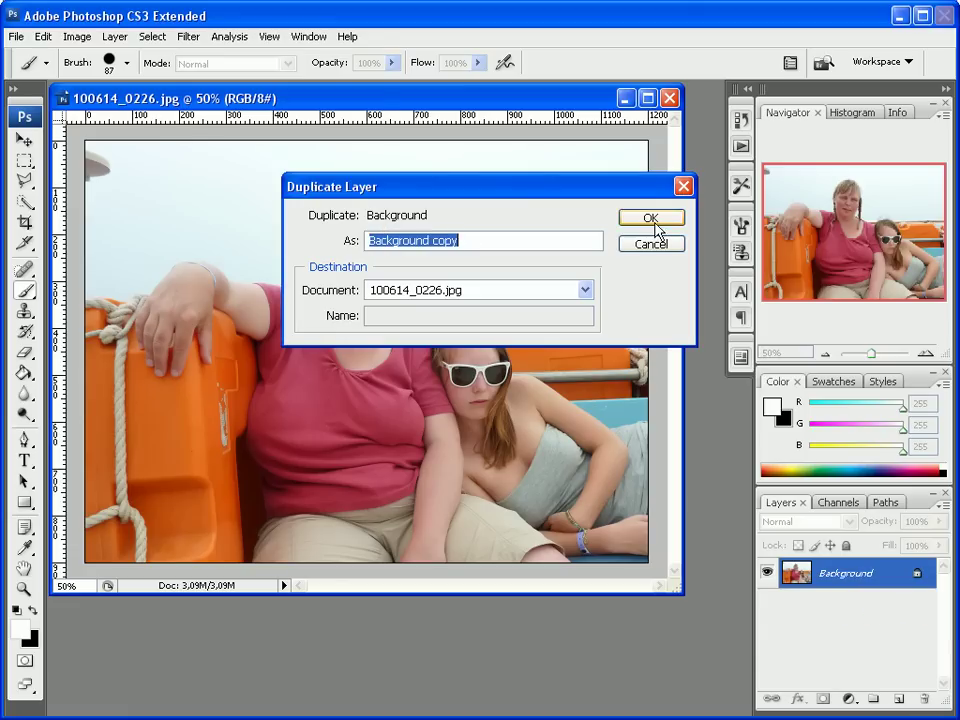
pyautogui.click(652, 219)
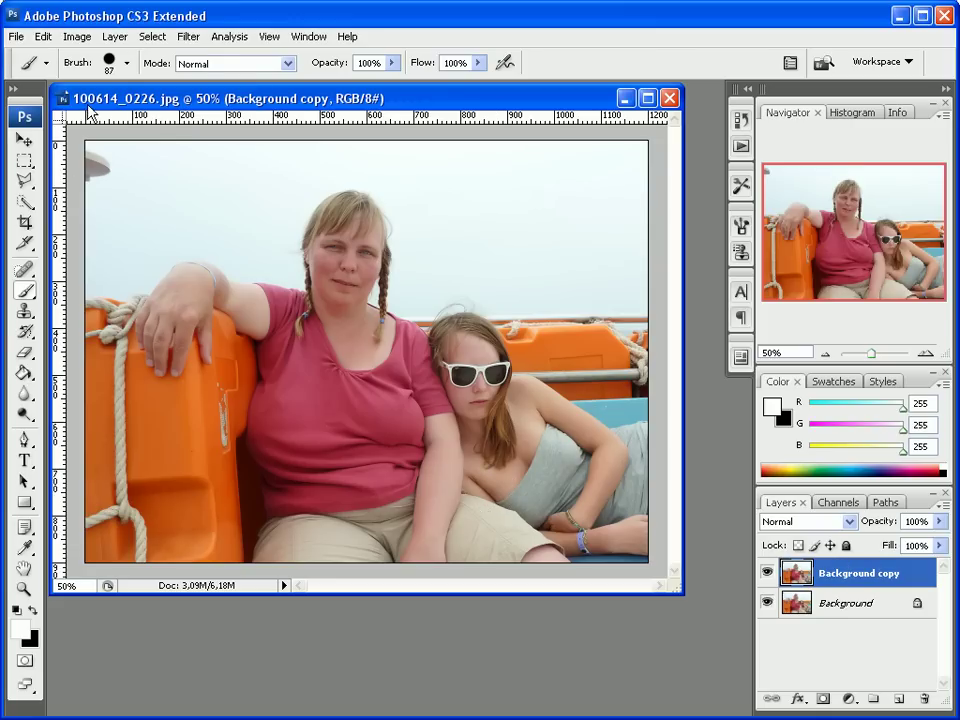
# Desaturate the Background copy layer to grayscale with Image > Adjustments > Desaturate
pyautogui.click(77, 37)
pyautogui.moveTo(102, 82)
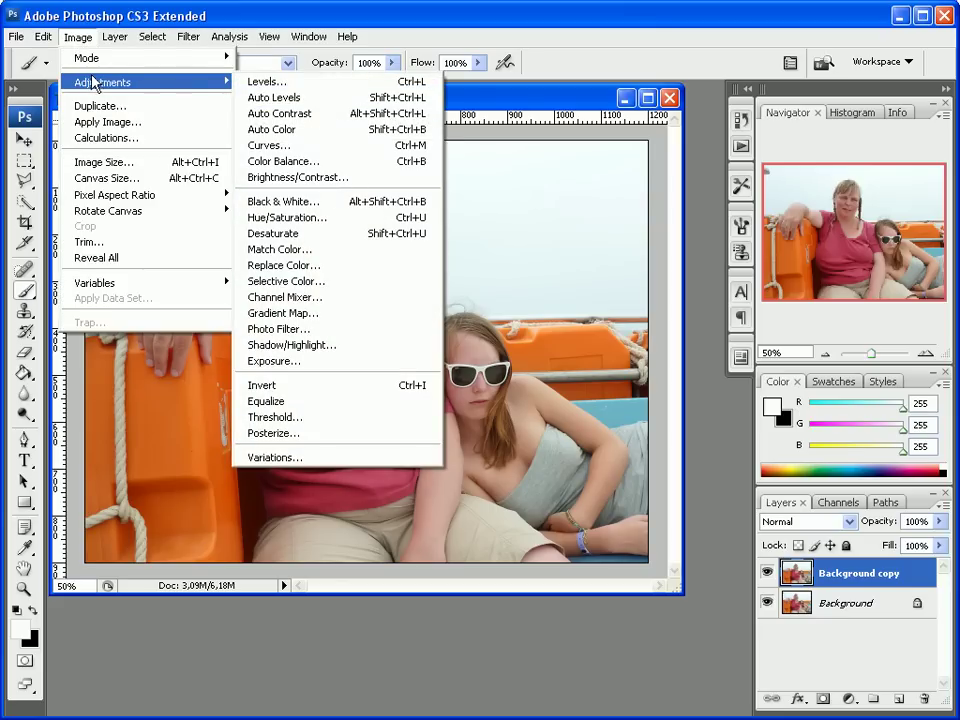
pyautogui.click(311, 237)
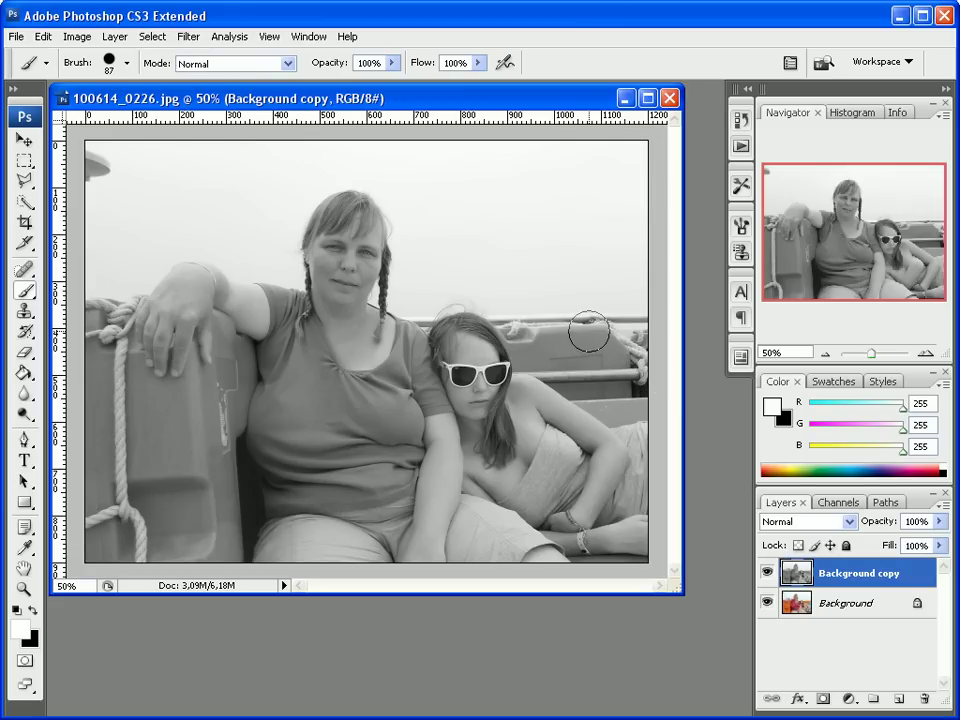
pyautogui.click(189, 38)
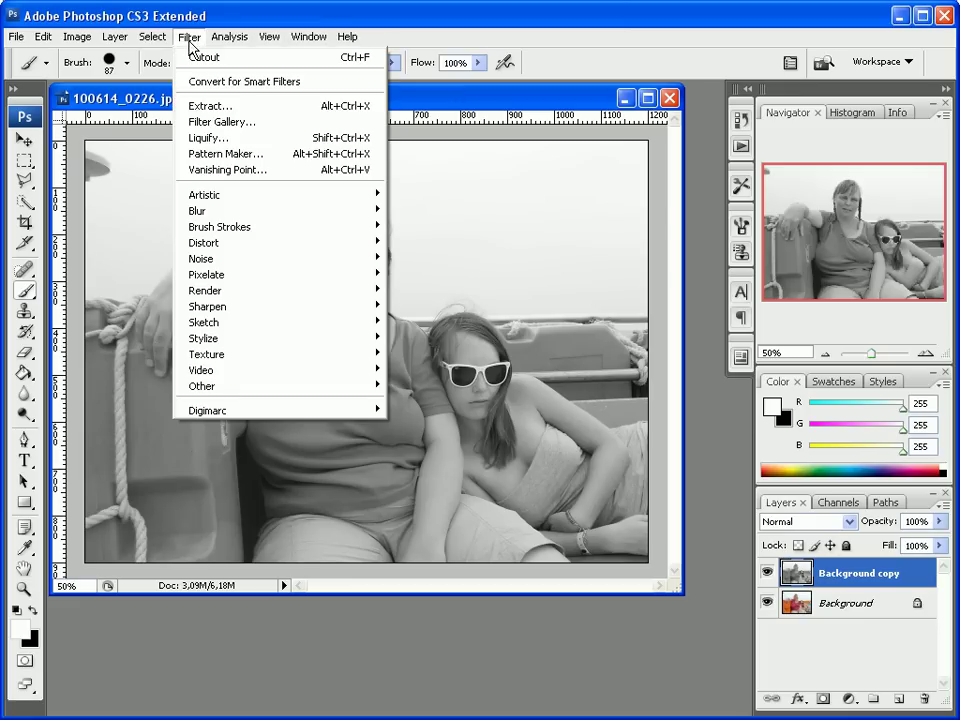
pyautogui.moveTo(230, 210)
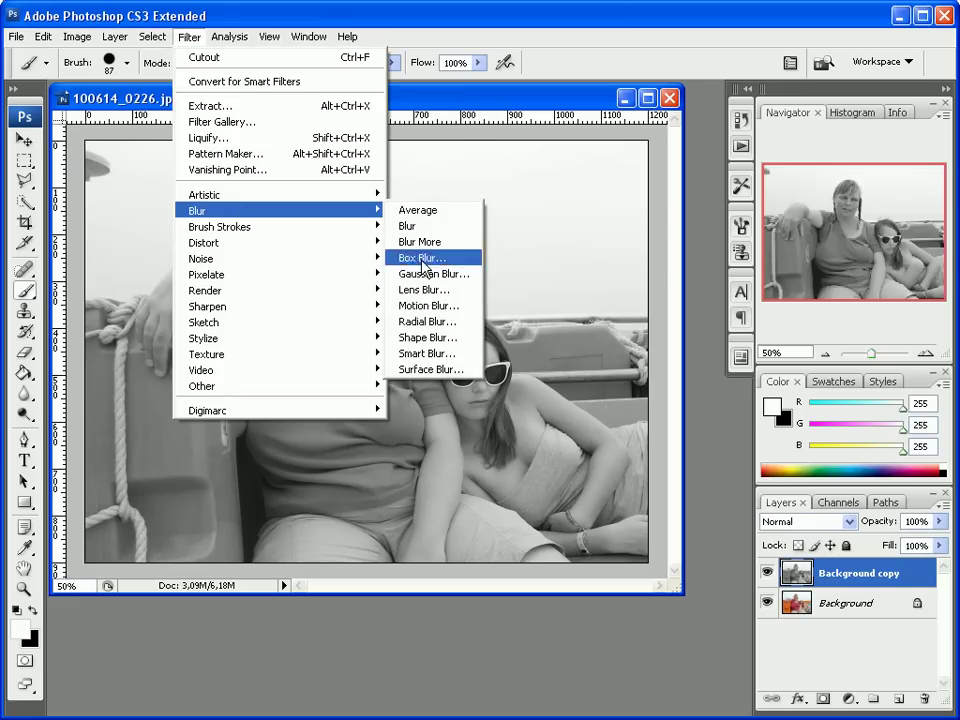
# Apply Smart Blur in Edge Only mode with Radius 6.6 and Threshold 33.7
pyautogui.click(439, 351)
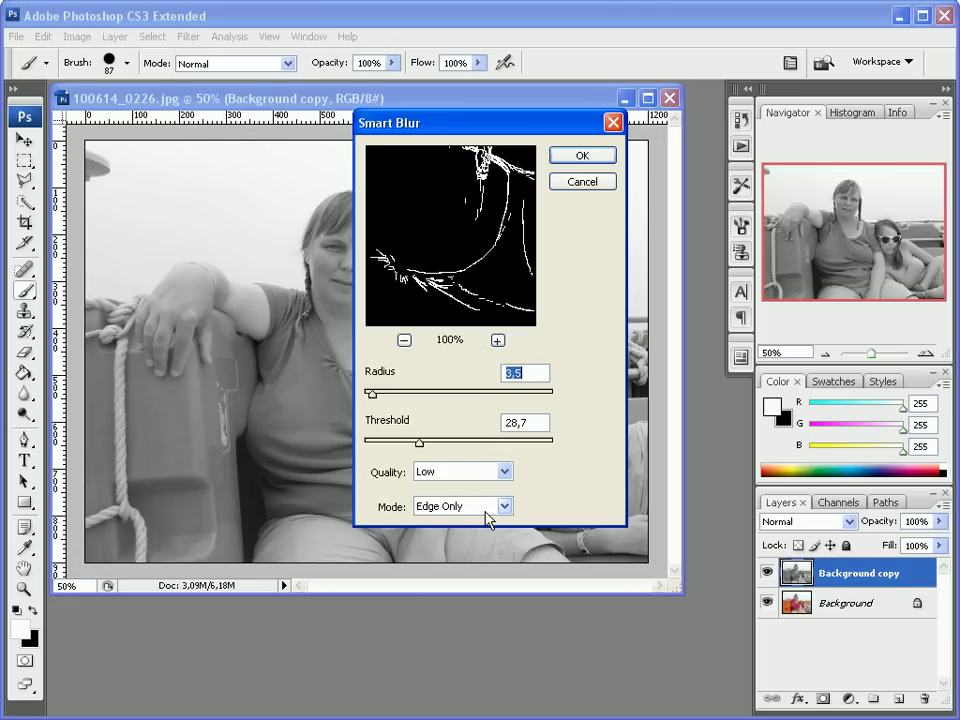
pyautogui.moveTo(482, 263)
pyautogui.mouseDown()
pyautogui.moveTo(474, 234)
pyautogui.moveTo(491, 276)
pyautogui.mouseUp()
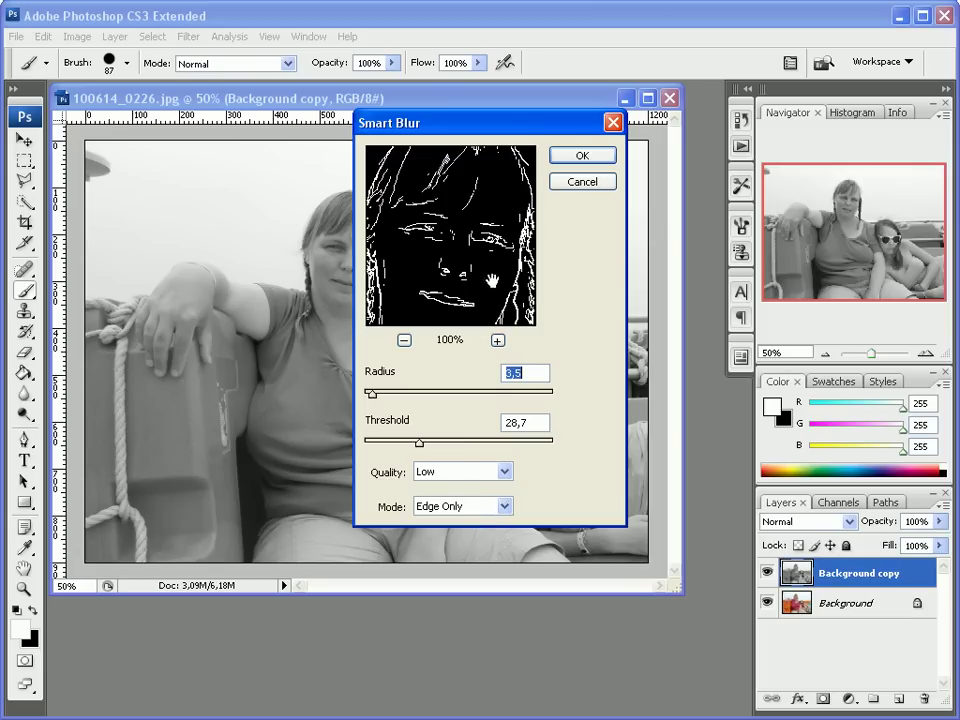
pyautogui.moveTo(371, 393)
pyautogui.mouseDown()
pyautogui.moveTo(421, 398)
pyautogui.moveTo(381, 402)
pyautogui.mouseUp()
pyautogui.moveTo(420, 442)
pyautogui.mouseDown()
pyautogui.moveTo(412, 443)
pyautogui.moveTo(454, 448)
pyautogui.moveTo(429, 443)
pyautogui.mouseUp()
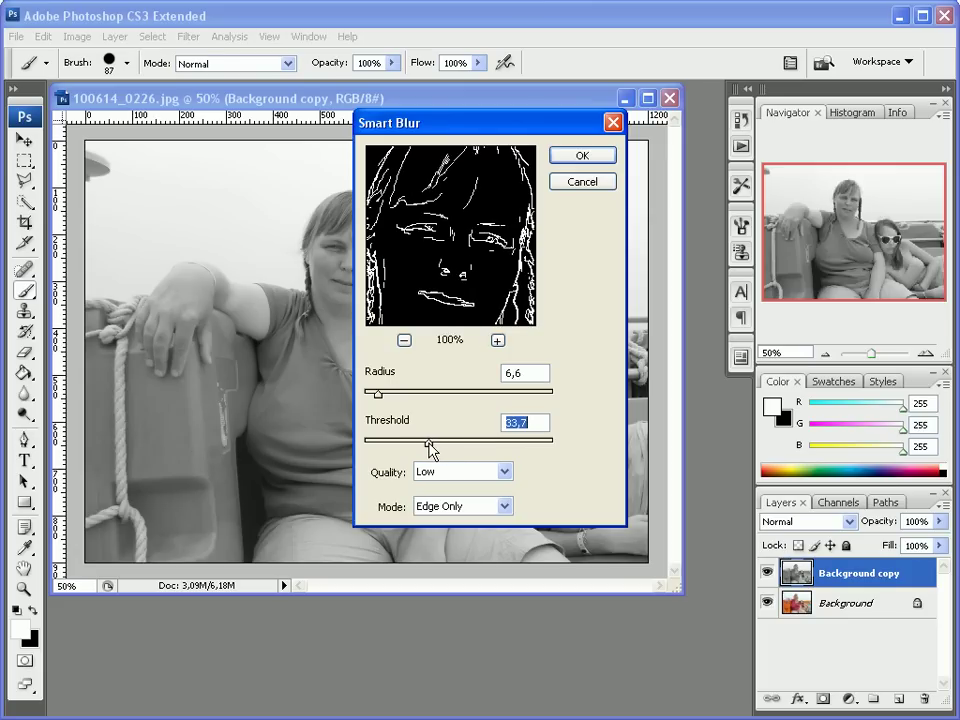
pyautogui.click(580, 155)
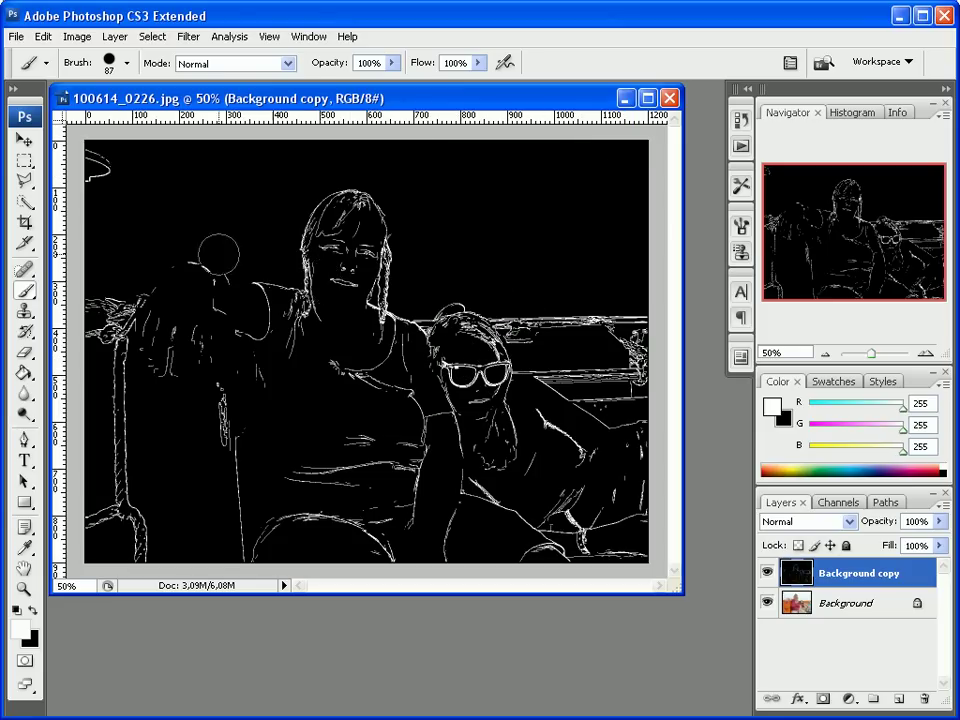
# Invert the Background copy to black lines on white and zoom in on the woman's face
pyautogui.click(78, 36)
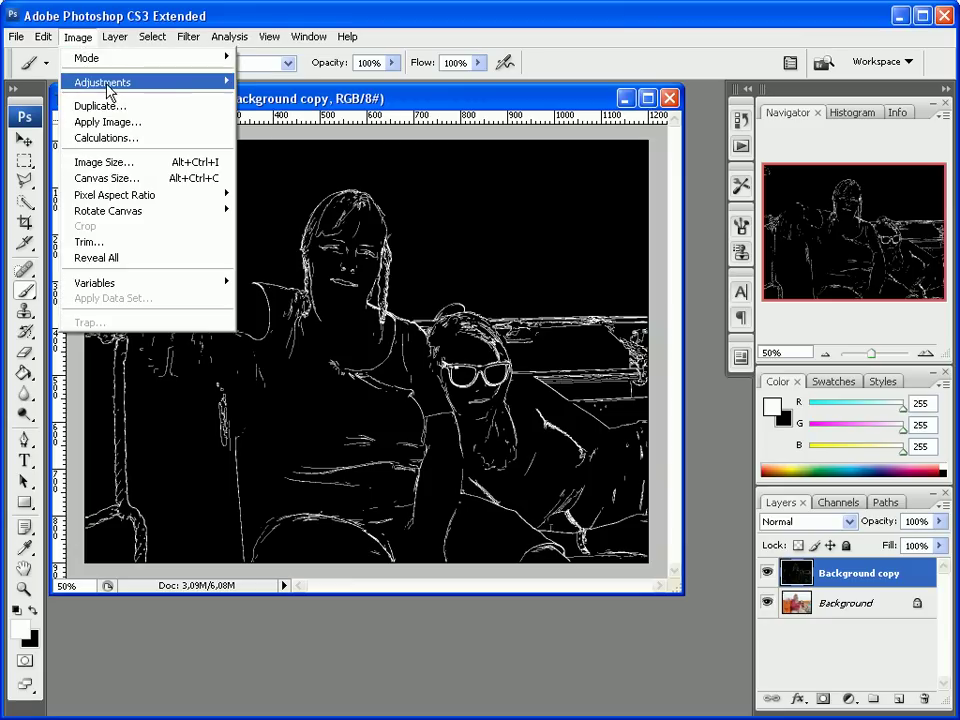
pyautogui.moveTo(103, 82)
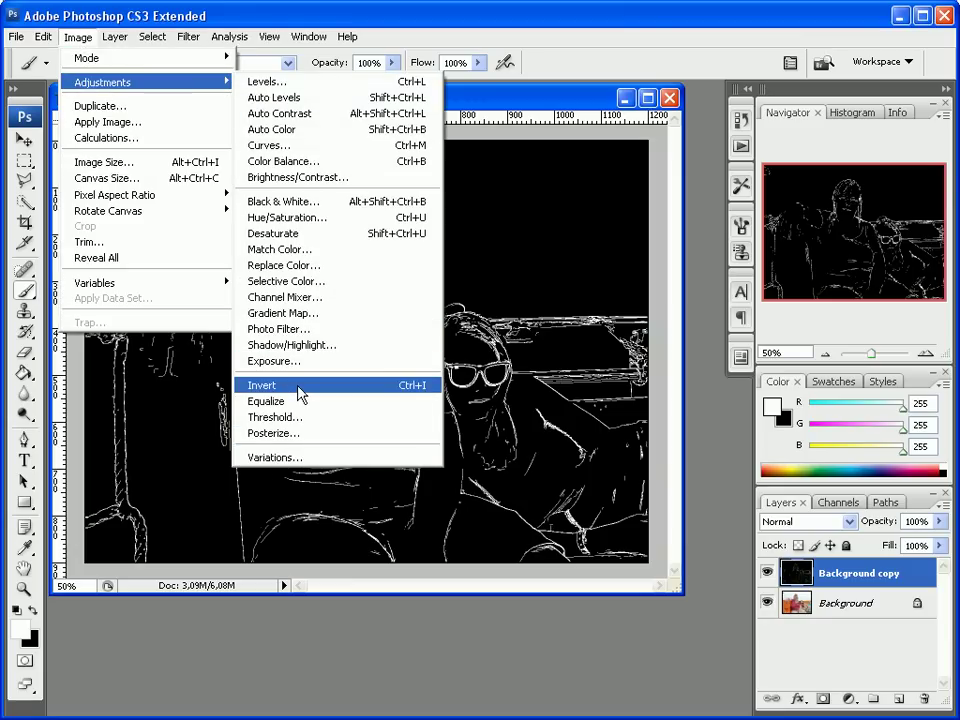
pyautogui.click(300, 393)
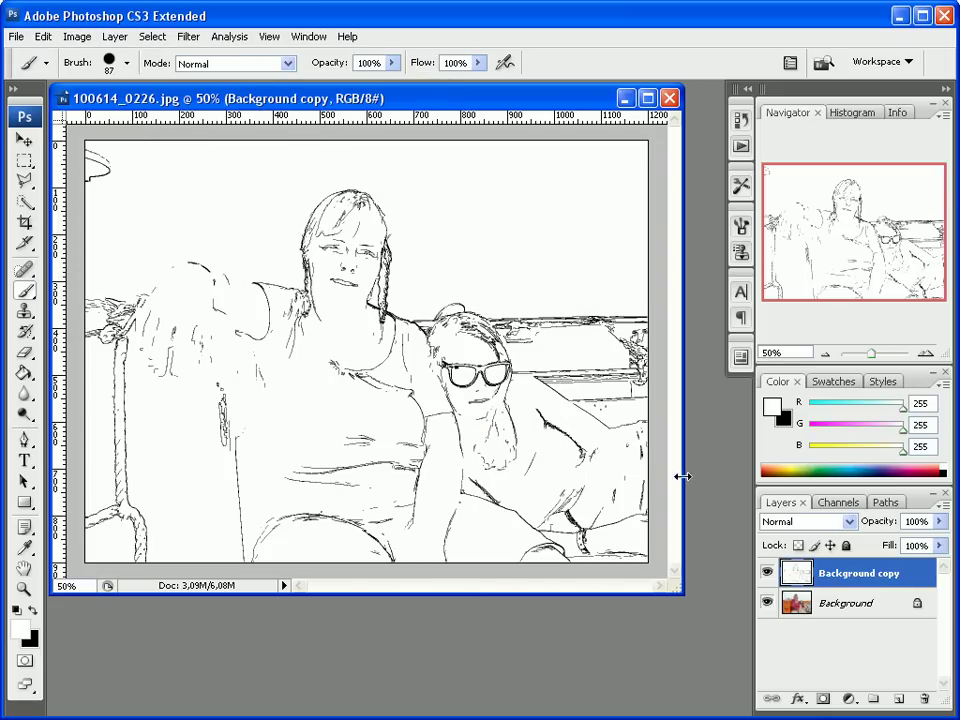
pyautogui.click(926, 355)
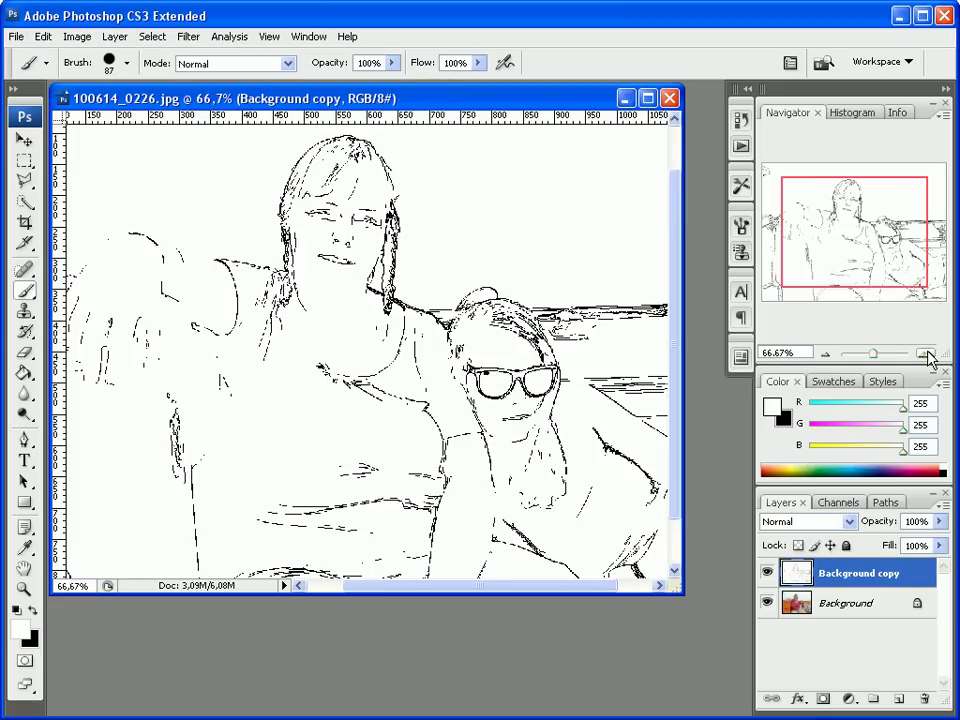
pyautogui.moveTo(862, 262)
pyautogui.mouseDown()
pyautogui.moveTo(862, 238)
pyautogui.moveTo(874, 256)
pyautogui.mouseUp()
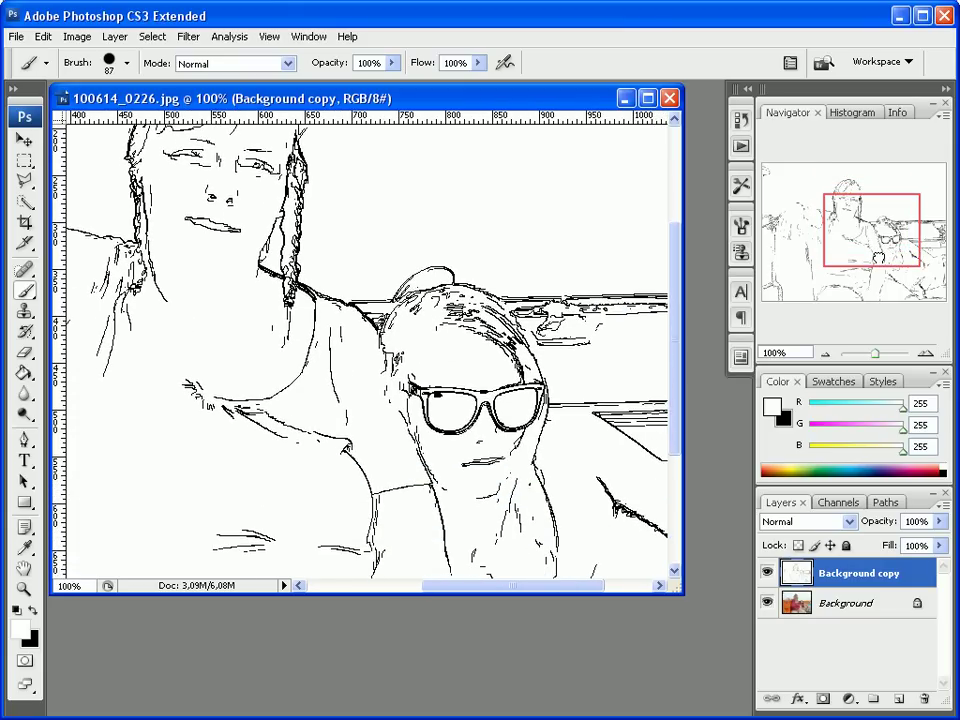
pyautogui.moveTo(880, 256); pyautogui.dragTo(856, 230)
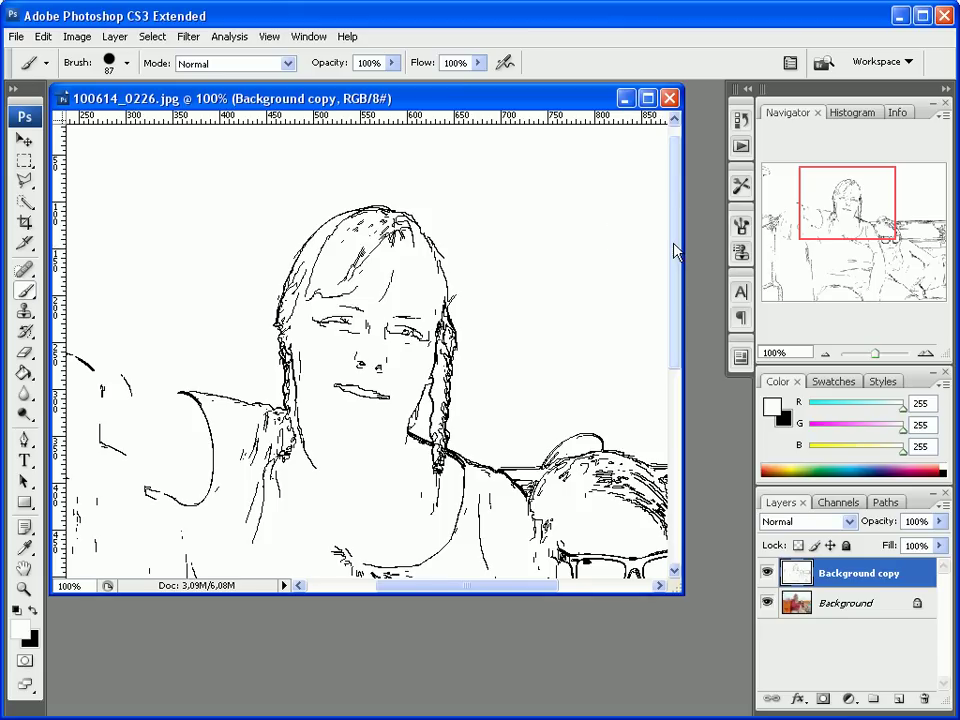
pyautogui.click(190, 38)
pyautogui.moveTo(250, 194)
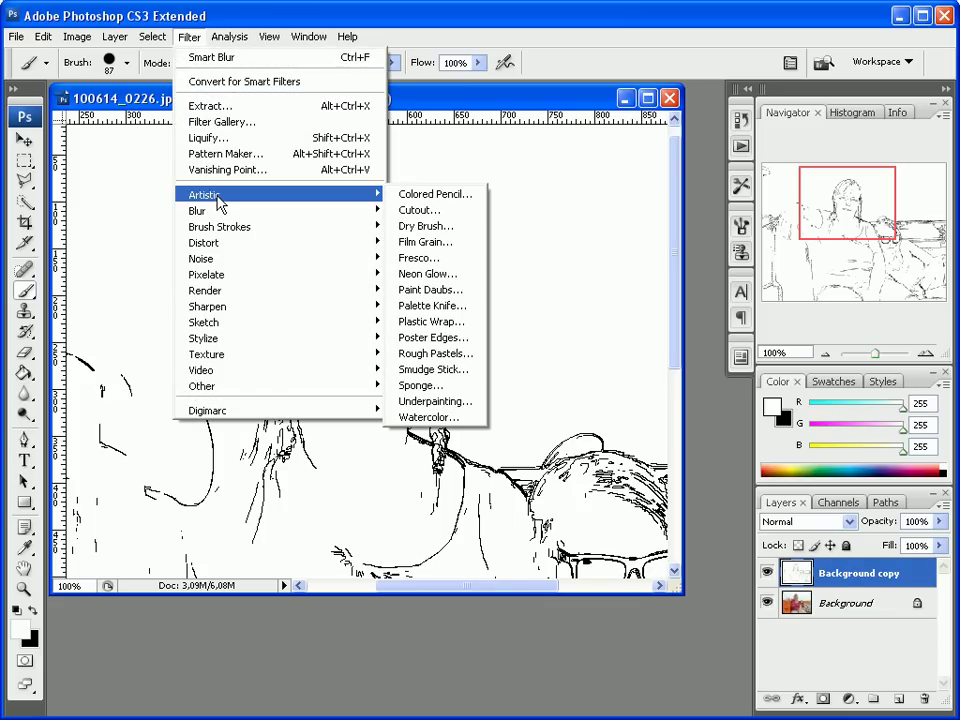
# Apply Poster Edges with Edge Thickness 10, Edge Intensity 0 and Posterization 6
pyautogui.click(428, 339)
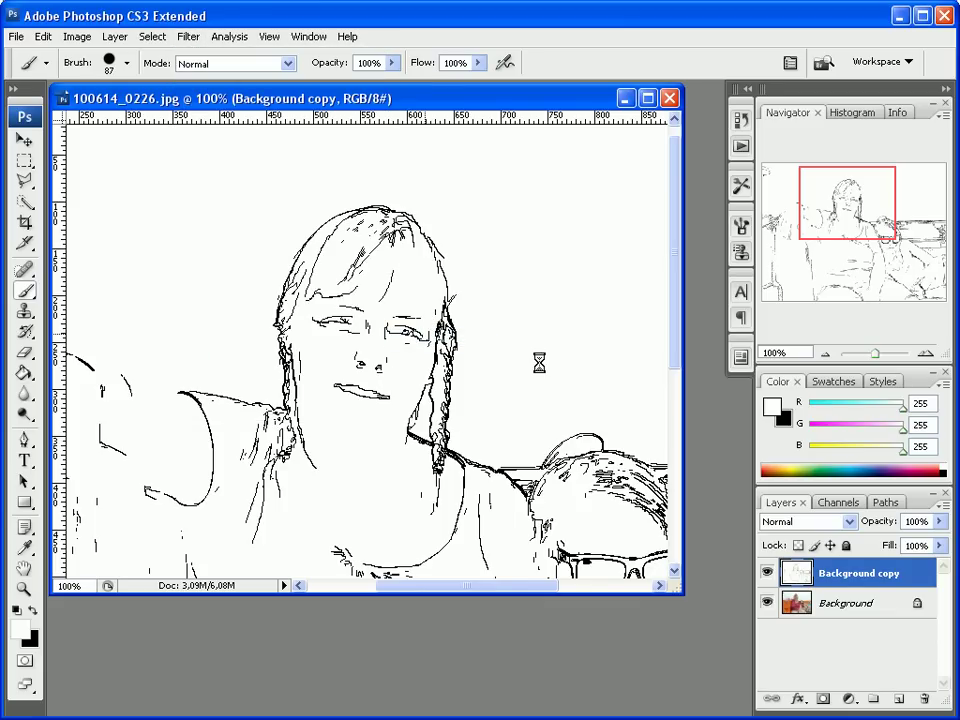
pyautogui.moveTo(366, 303)
pyautogui.mouseDown()
pyautogui.moveTo(249, 381)
pyautogui.moveTo(130, 381)
pyautogui.mouseUp()
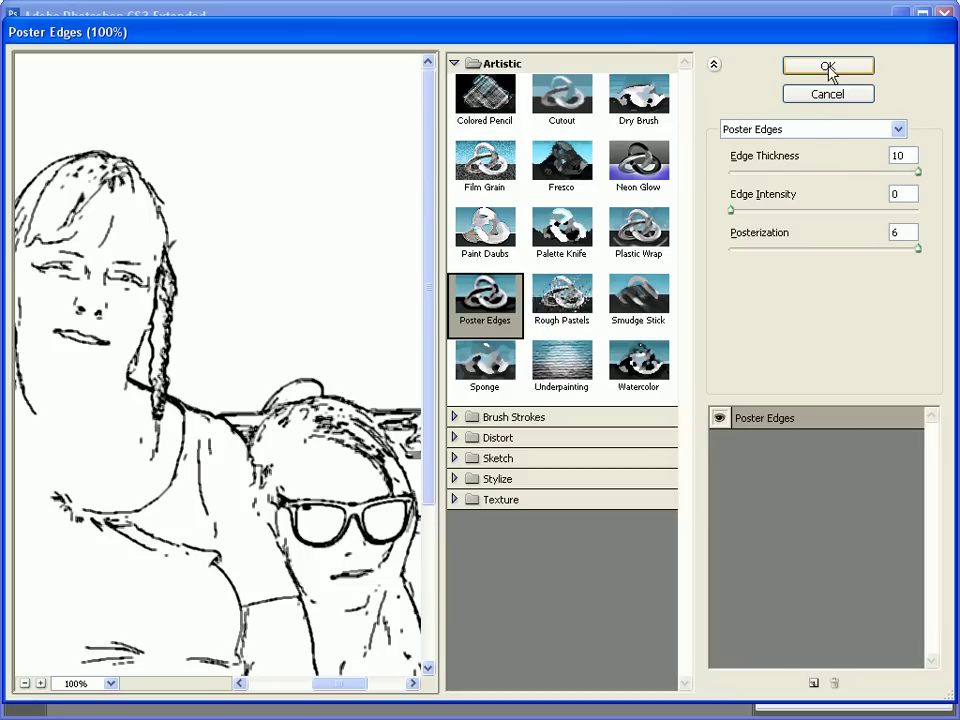
pyautogui.click(828, 67)
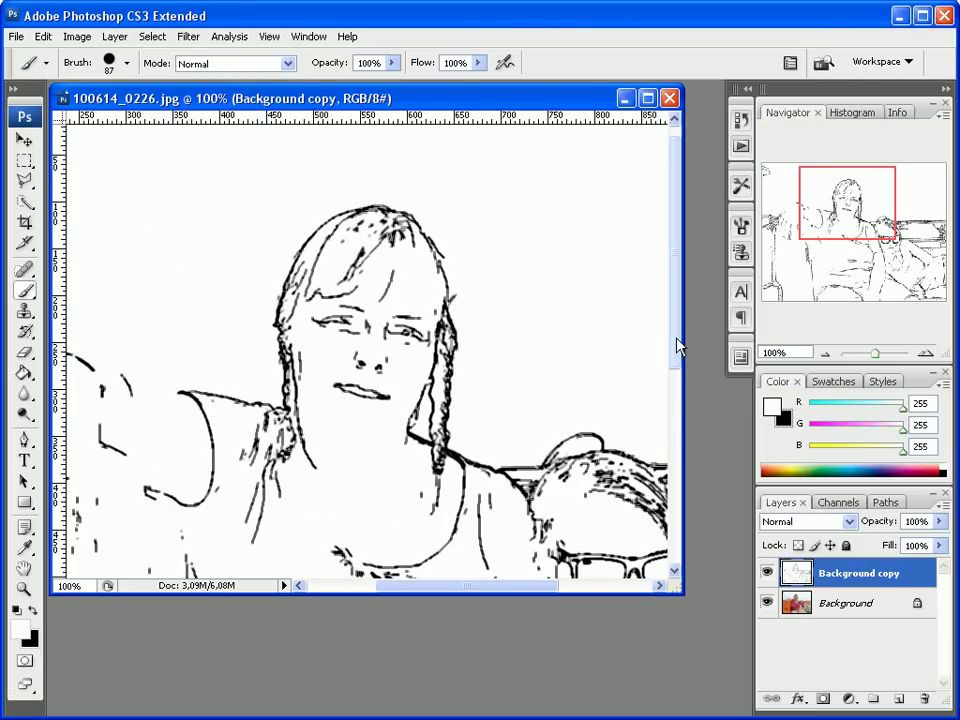
pyautogui.moveTo(677, 345)
pyautogui.mouseDown()
pyautogui.moveTo(678, 398)
pyautogui.moveTo(675, 379)
pyautogui.mouseUp()
pyautogui.moveTo(538, 589); pyautogui.dragTo(564, 590)
pyautogui.moveTo(673, 392); pyautogui.dragTo(674, 404)
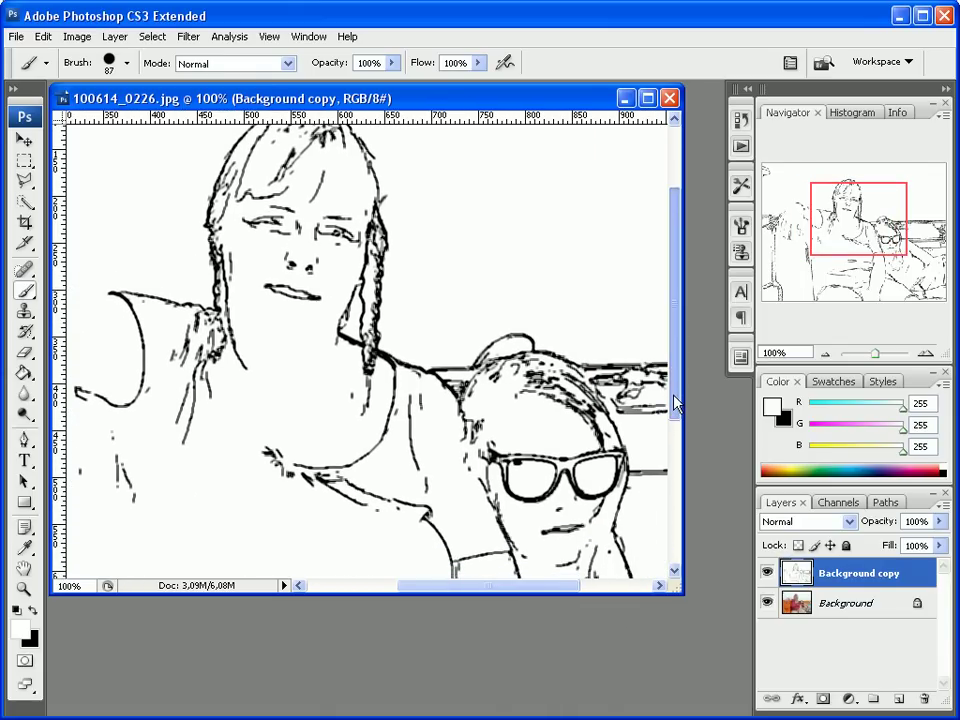
pyautogui.click(194, 38)
pyautogui.moveTo(260, 194)
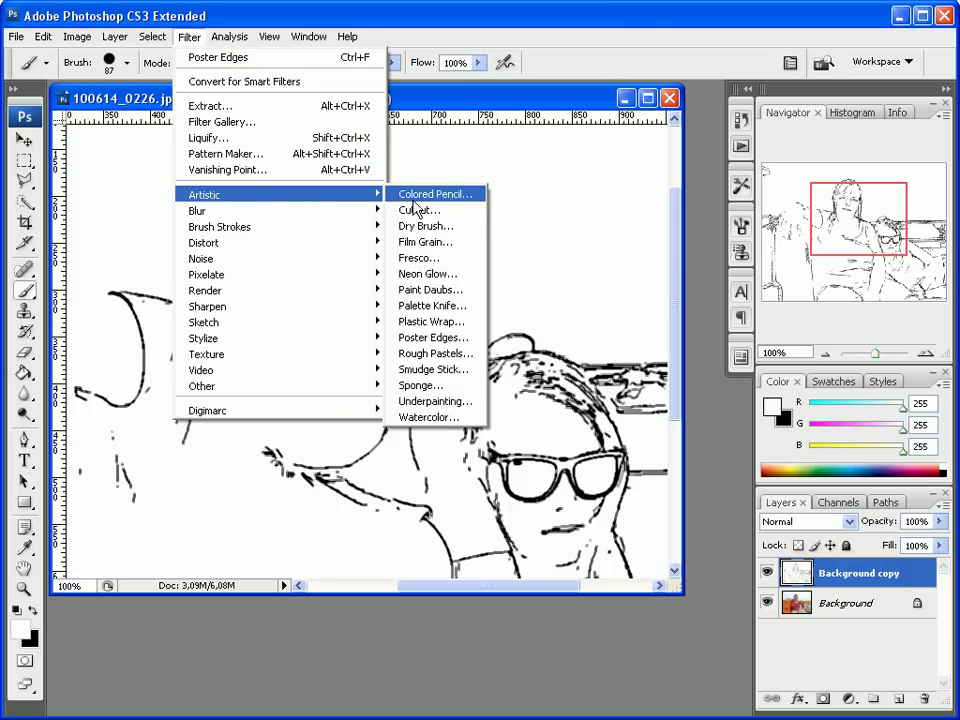
# Apply the Cutout filter with Number of Levels 5, Edge Simplicity 3 and Edge Fidelity 3
pyautogui.click(420, 209)
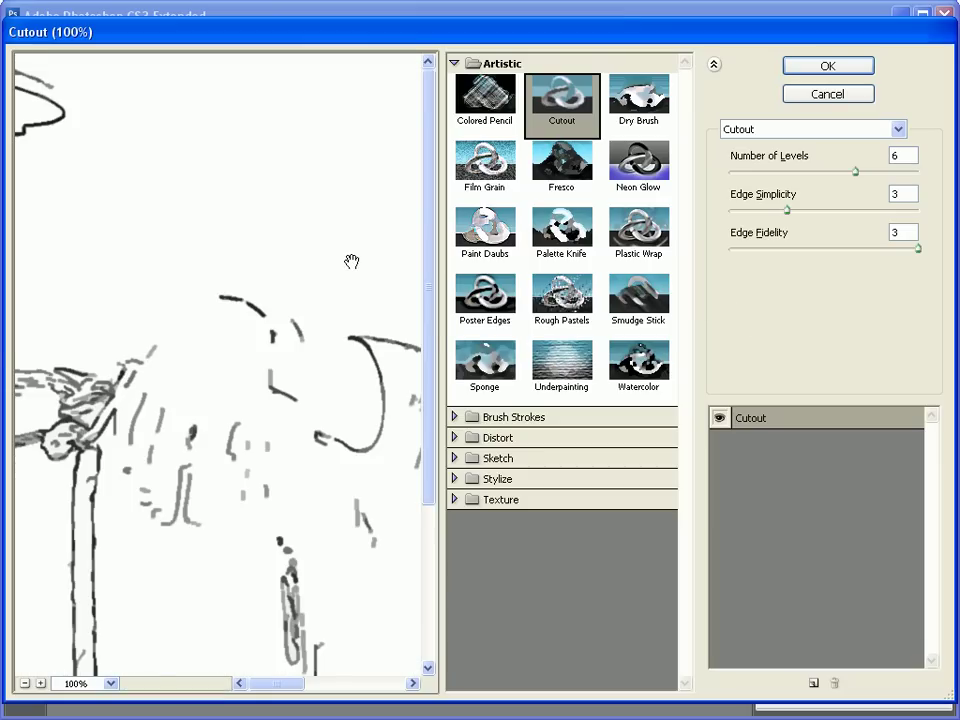
pyautogui.moveTo(352, 262); pyautogui.dragTo(165, 253)
pyautogui.moveTo(379, 242)
pyautogui.mouseDown()
pyautogui.moveTo(325, 272)
pyautogui.moveTo(204, 257)
pyautogui.moveTo(234, 257)
pyautogui.moveTo(250, 227)
pyautogui.mouseUp()
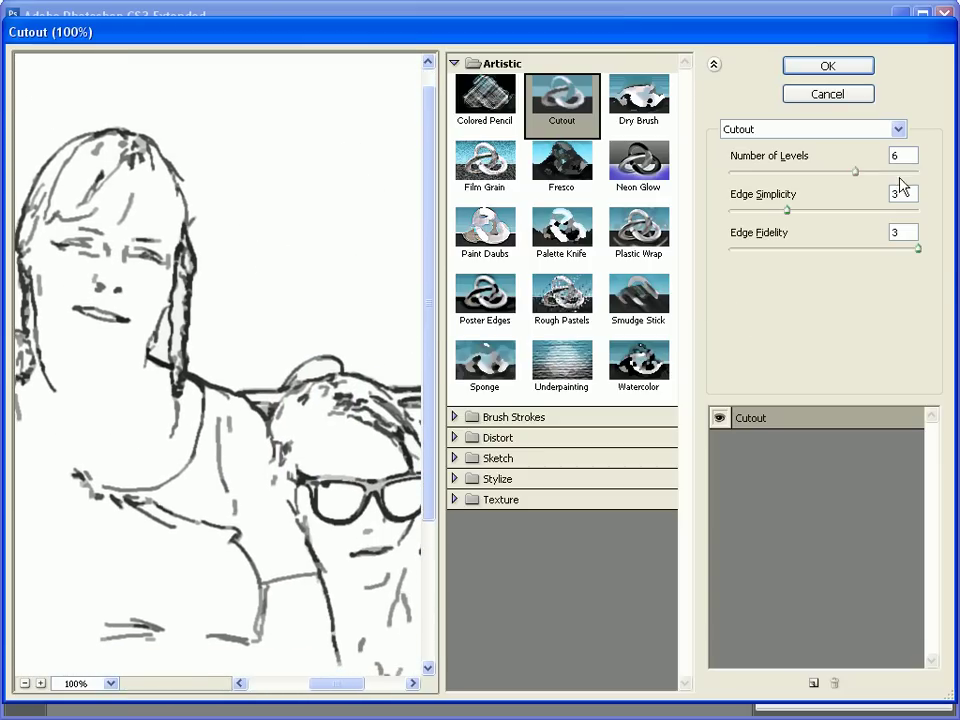
pyautogui.click(855, 171)
pyautogui.moveTo(853, 177)
pyautogui.mouseDown()
pyautogui.moveTo(750, 178)
pyautogui.moveTo(911, 178)
pyautogui.moveTo(823, 177)
pyautogui.mouseUp()
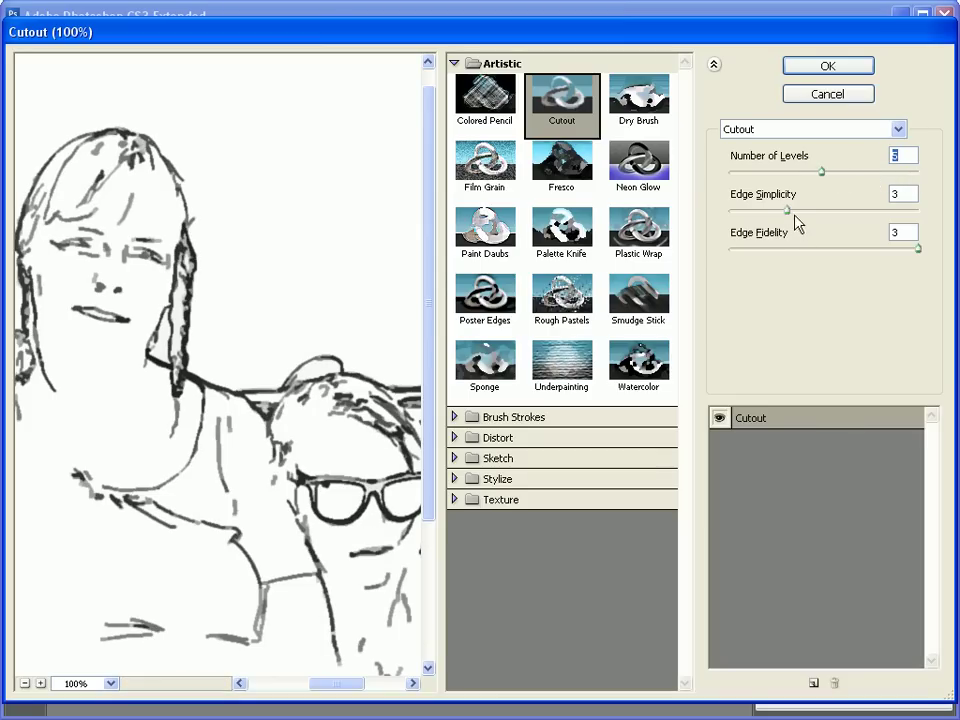
pyautogui.moveTo(787, 211); pyautogui.dragTo(855, 211)
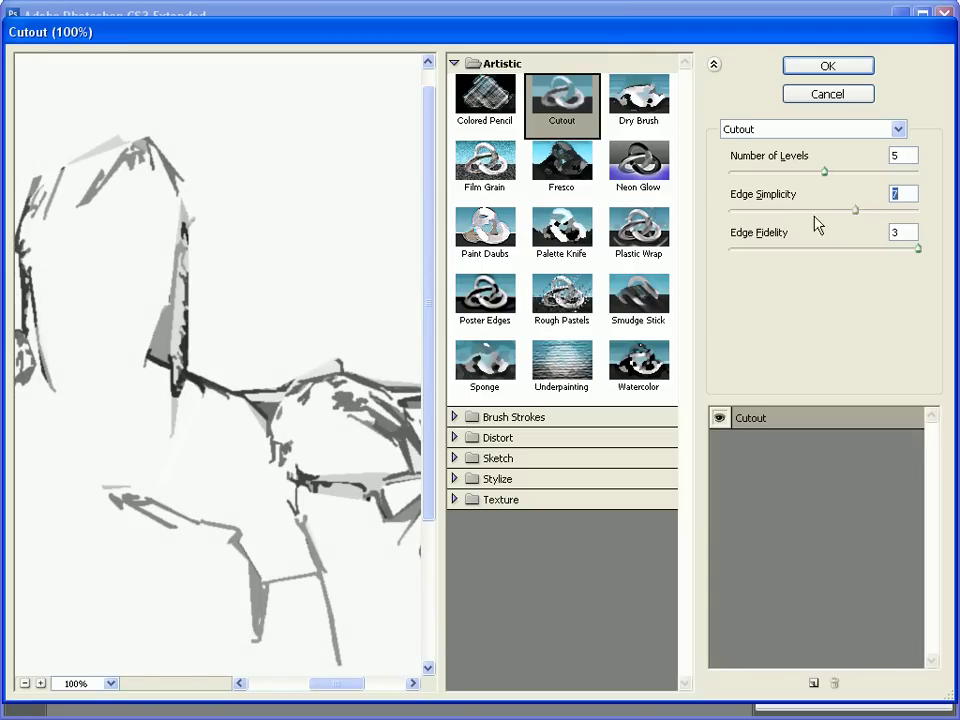
pyautogui.moveTo(272, 263); pyautogui.dragTo(214, 156)
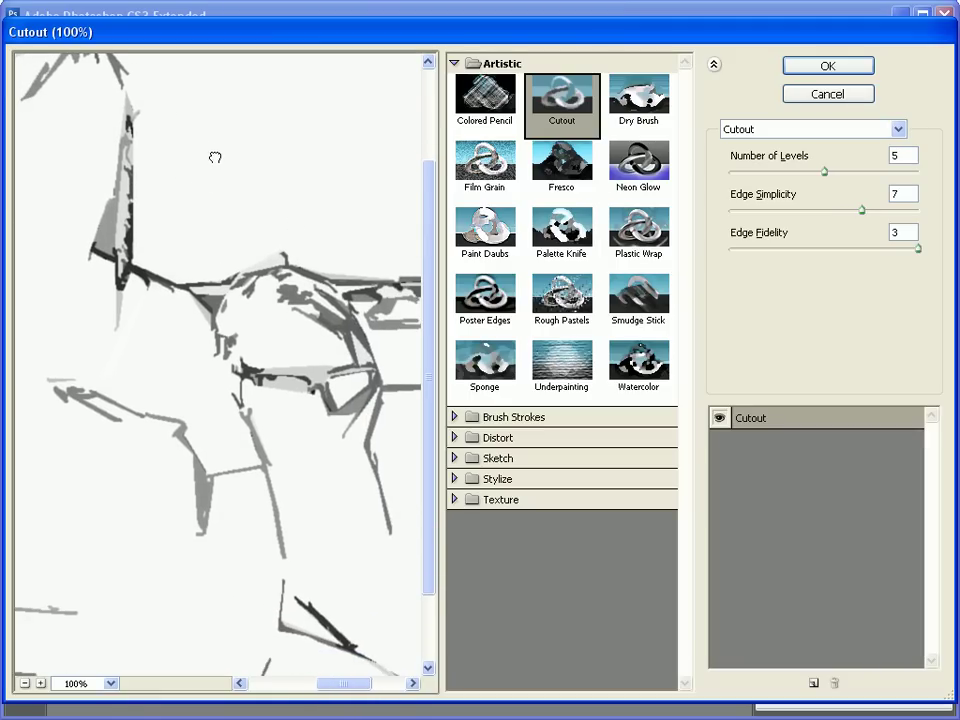
pyautogui.moveTo(863, 211); pyautogui.dragTo(793, 215)
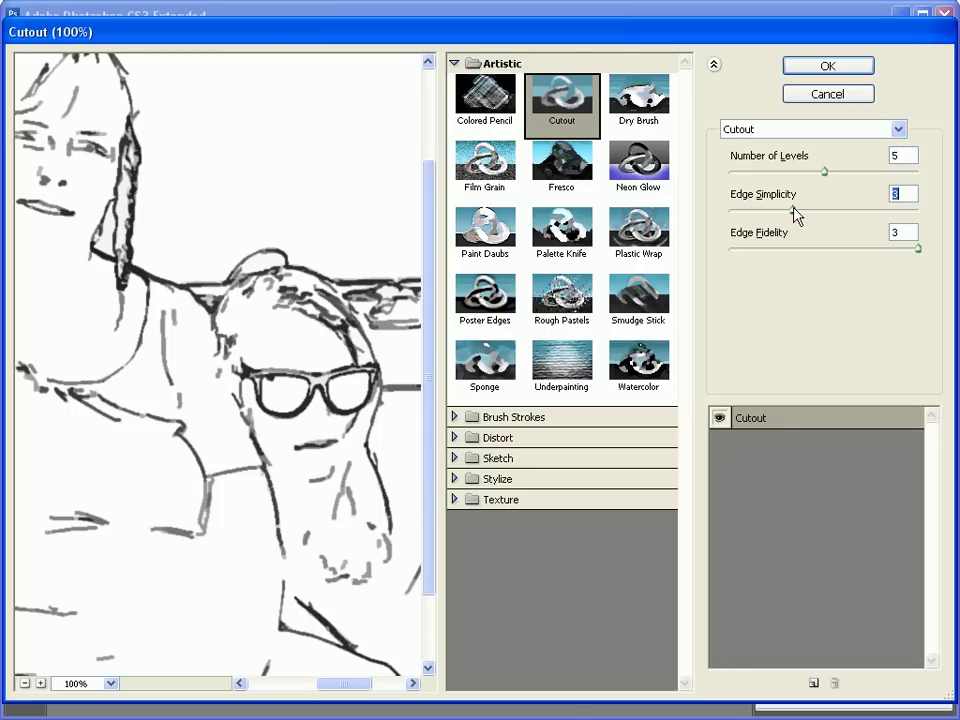
pyautogui.moveTo(797, 215); pyautogui.dragTo(790, 215)
pyautogui.click(829, 68)
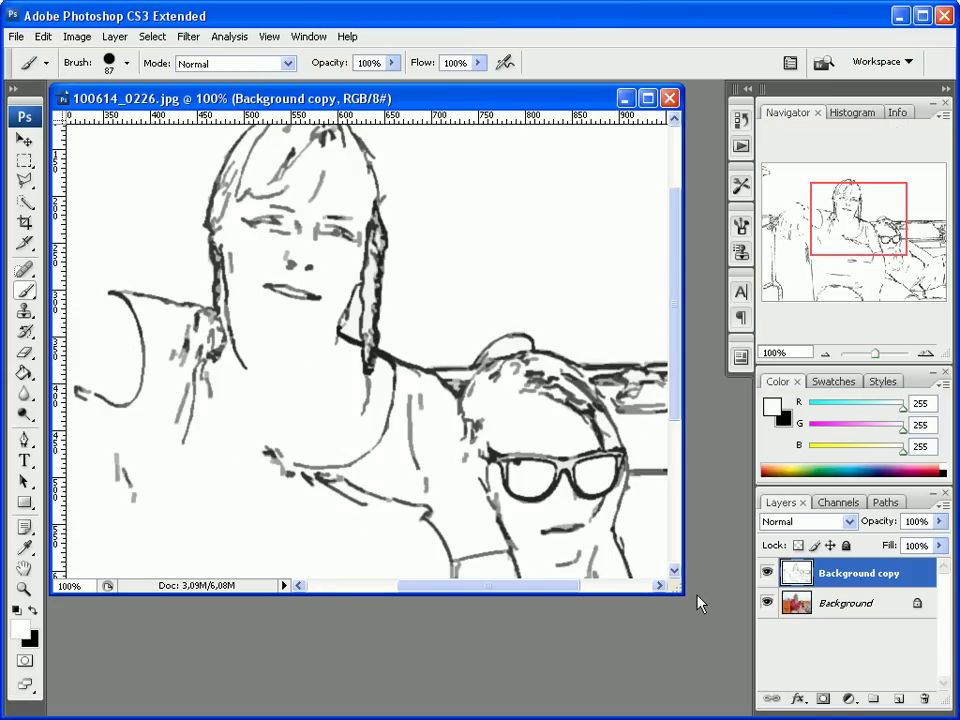
# Zoom out to 50% and paint white over the stray bench outline by the woman's shoulder
pyautogui.click(826, 355)
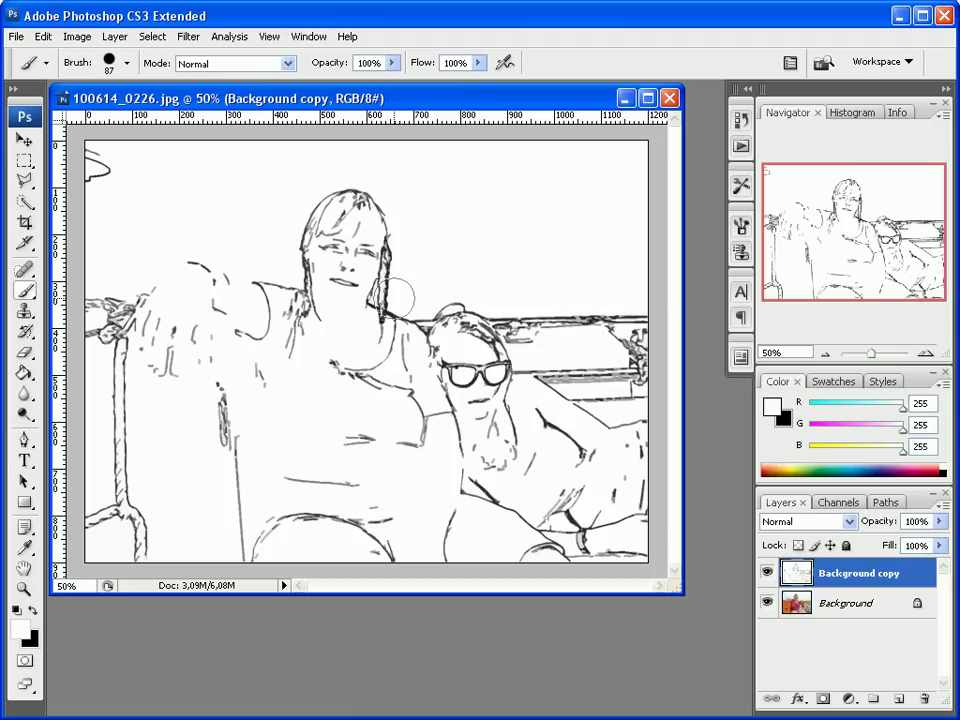
pyautogui.moveTo(554, 350)
pyautogui.mouseDown()
pyautogui.moveTo(640, 338)
pyautogui.moveTo(511, 316)
pyautogui.mouseUp()
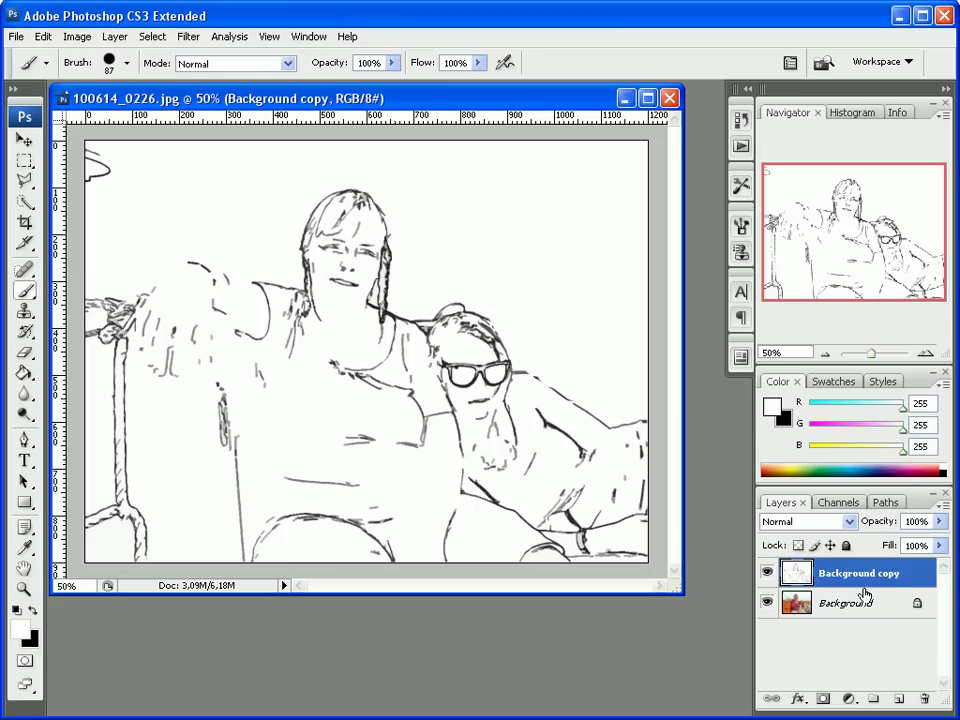
pyautogui.click(849, 522)
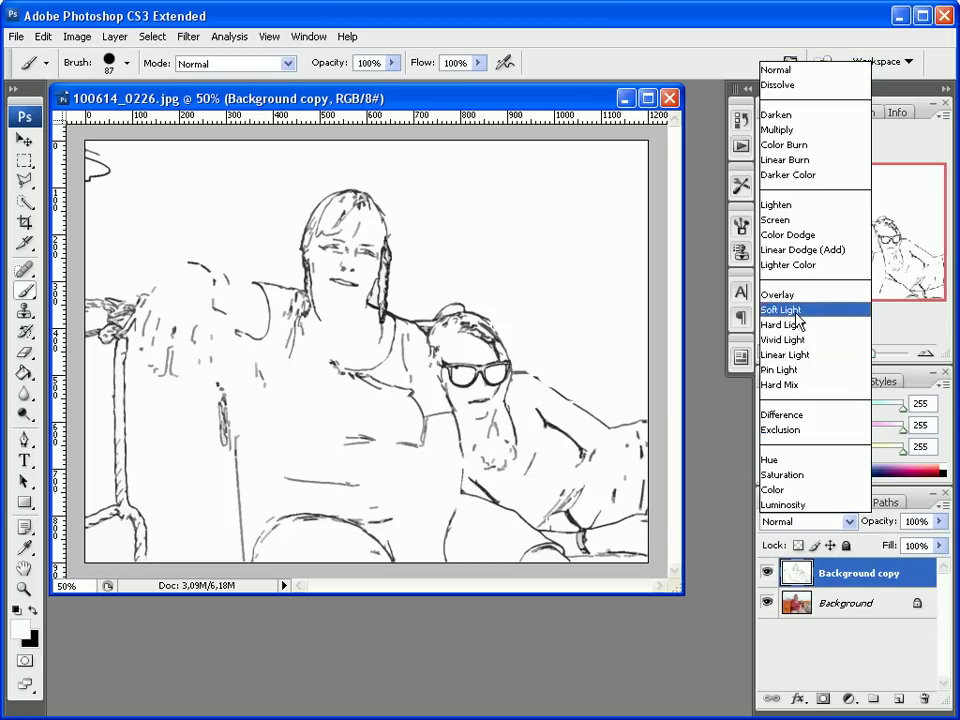
pyautogui.click(797, 356)
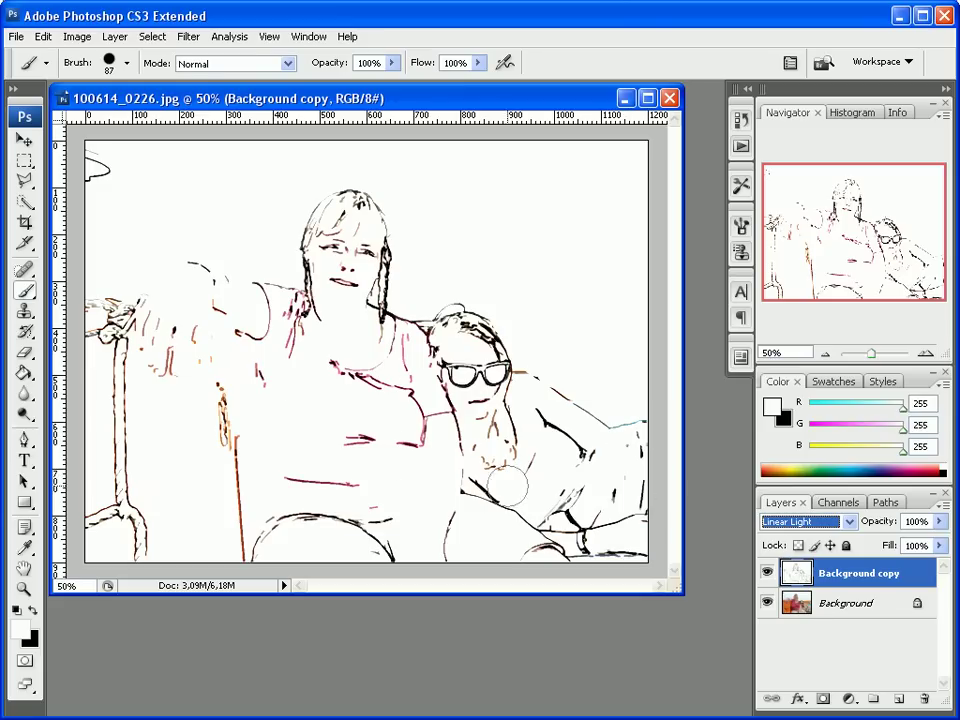
pyautogui.click(850, 522)
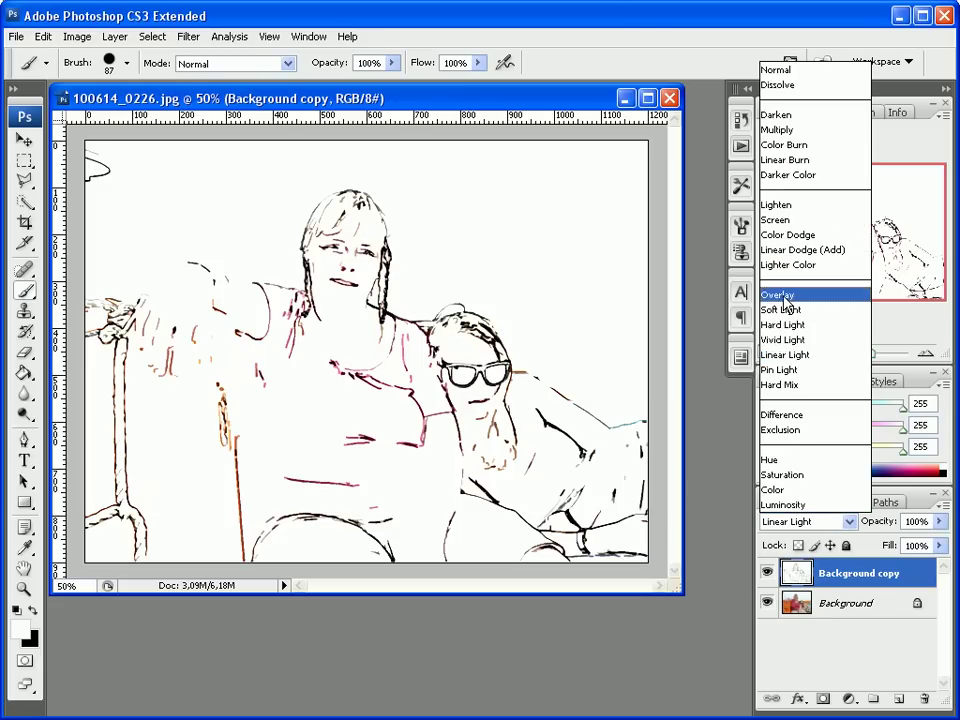
pyautogui.click(785, 295)
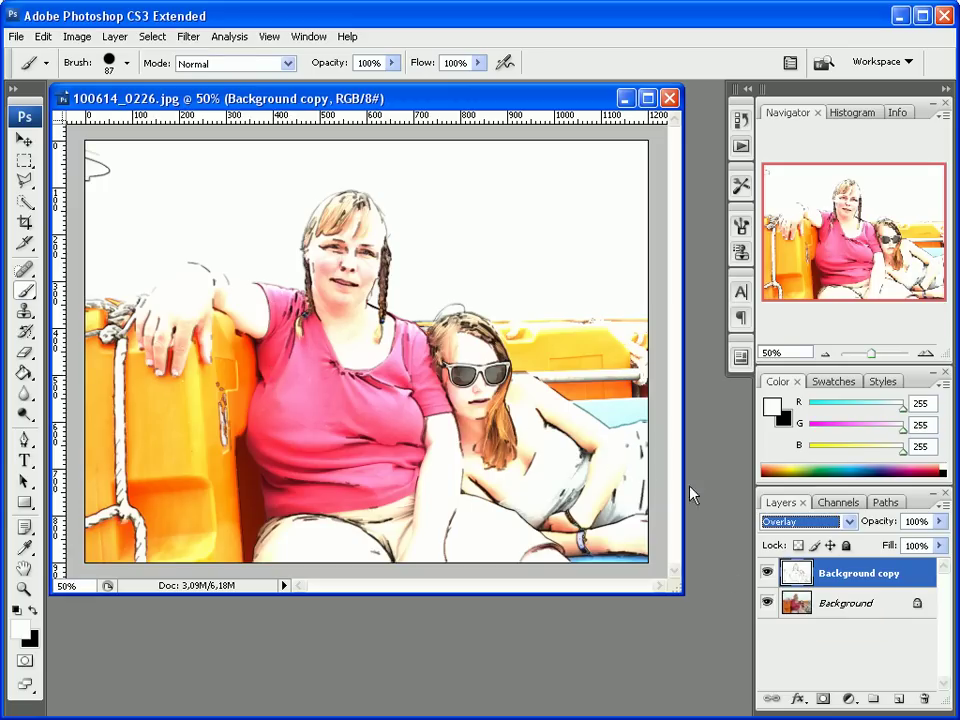
pyautogui.click(849, 521)
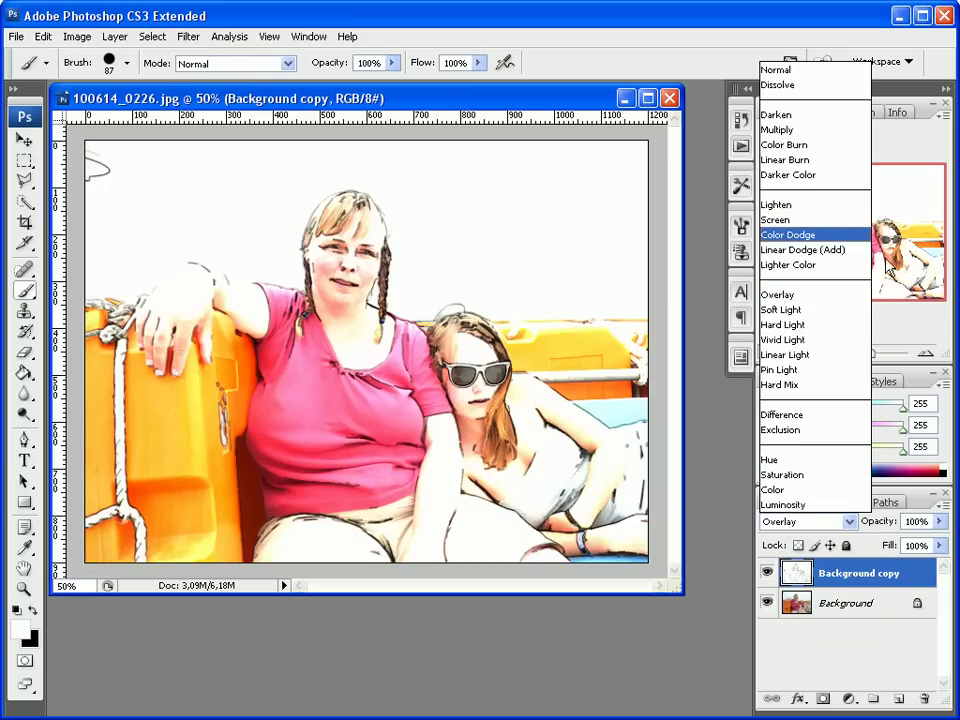
pyautogui.click(837, 71)
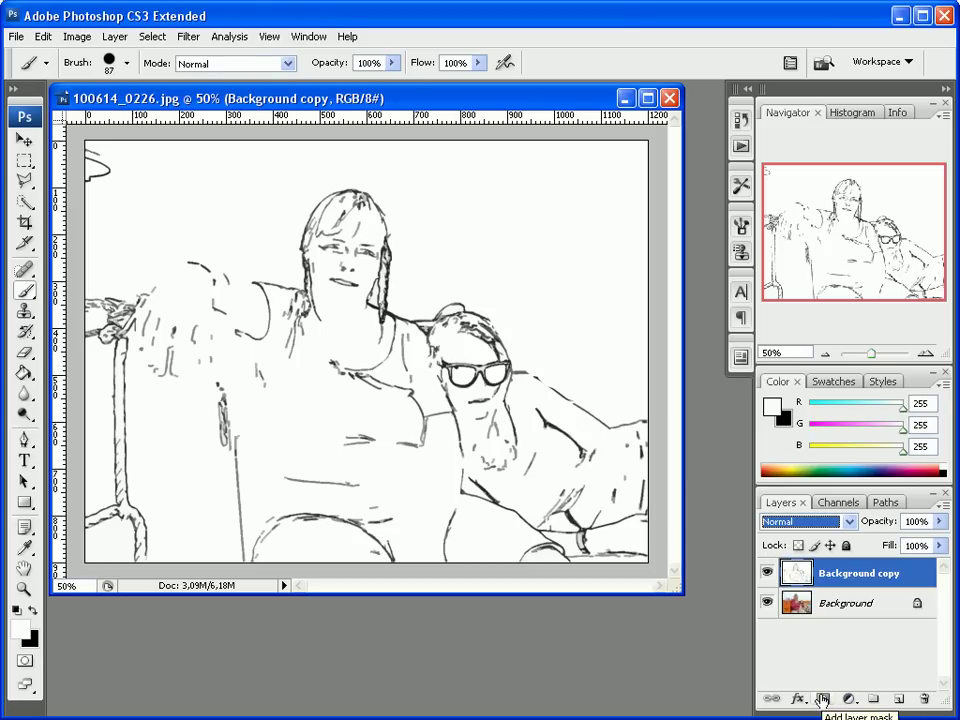
# Add a layer mask to Background copy and paint it over the woman's shirt to reveal pink
pyautogui.click(822, 699)
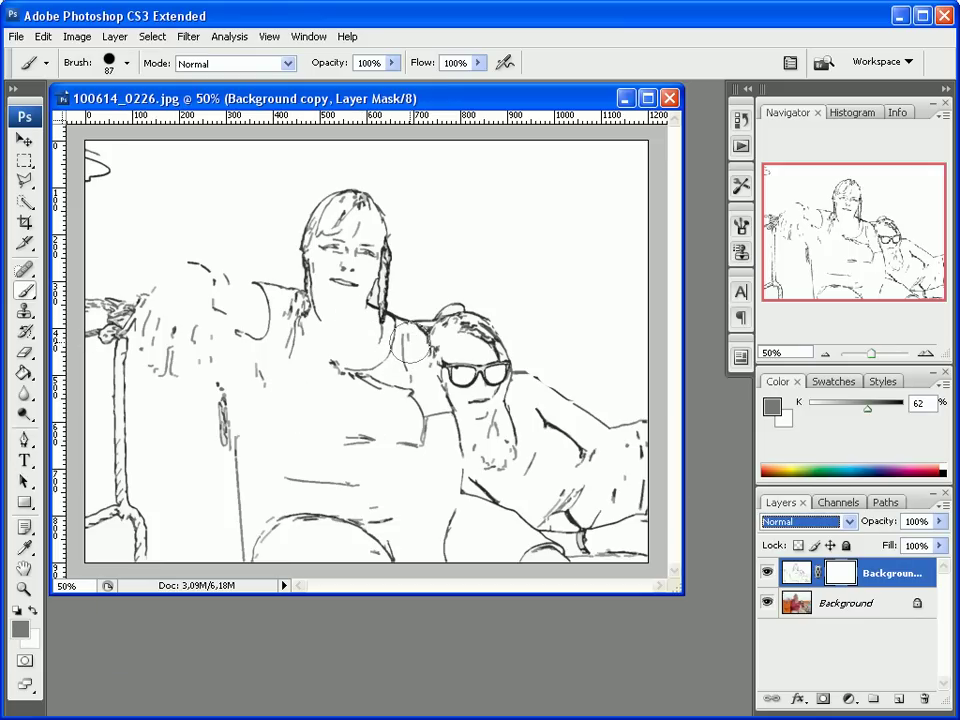
pyautogui.moveTo(408, 343)
pyautogui.mouseDown()
pyautogui.moveTo(414, 398)
pyautogui.moveTo(277, 488)
pyautogui.moveTo(243, 487)
pyautogui.moveTo(252, 380)
pyautogui.moveTo(283, 313)
pyautogui.moveTo(291, 395)
pyautogui.moveTo(354, 407)
pyautogui.moveTo(257, 467)
pyautogui.moveTo(375, 454)
pyautogui.moveTo(241, 398)
pyautogui.moveTo(236, 335)
pyautogui.moveTo(386, 407)
pyautogui.moveTo(430, 345)
pyautogui.moveTo(420, 412)
pyautogui.moveTo(452, 400)
pyautogui.mouseUp()
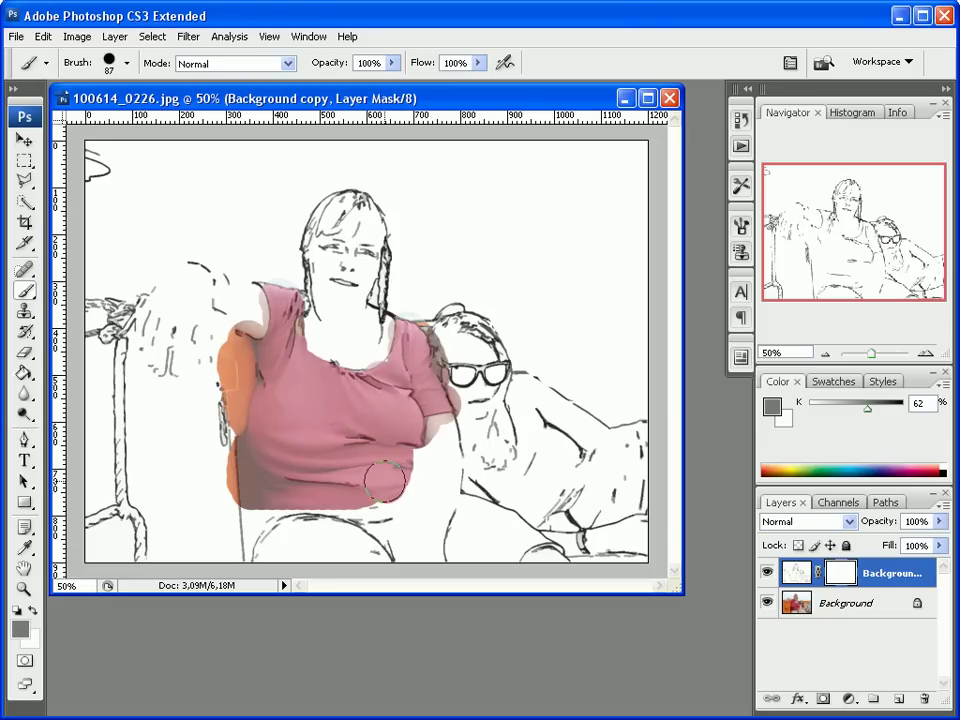
# Switch to white and paint the mask over the orange and pink spill around the shirt
pyautogui.click(33, 609)
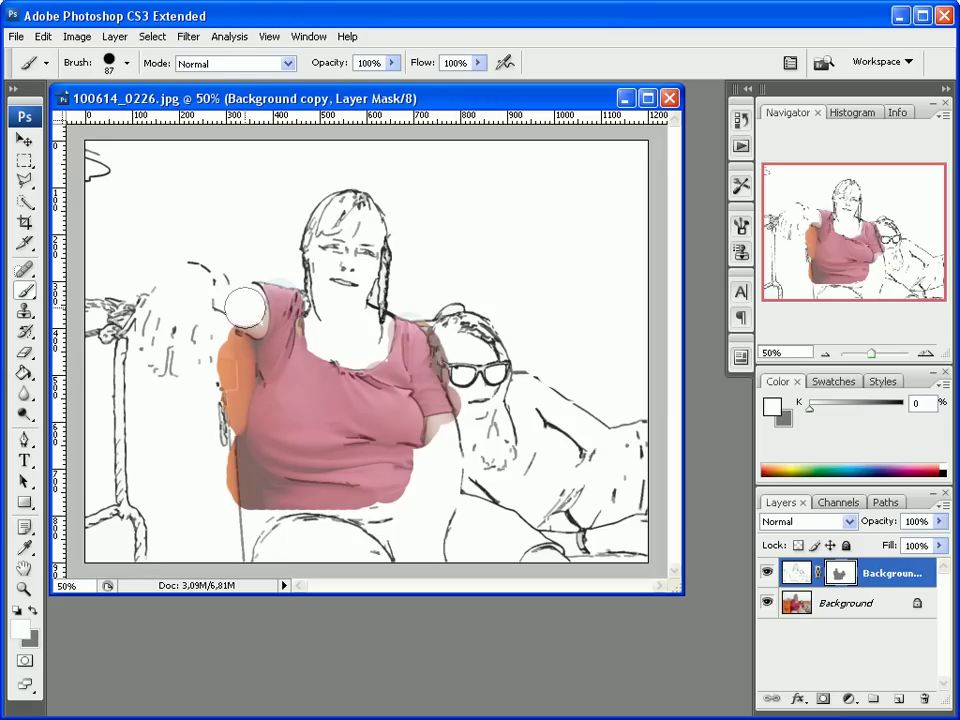
pyautogui.moveTo(243, 322)
pyautogui.mouseDown()
pyautogui.moveTo(226, 395)
pyautogui.moveTo(235, 375)
pyautogui.mouseUp()
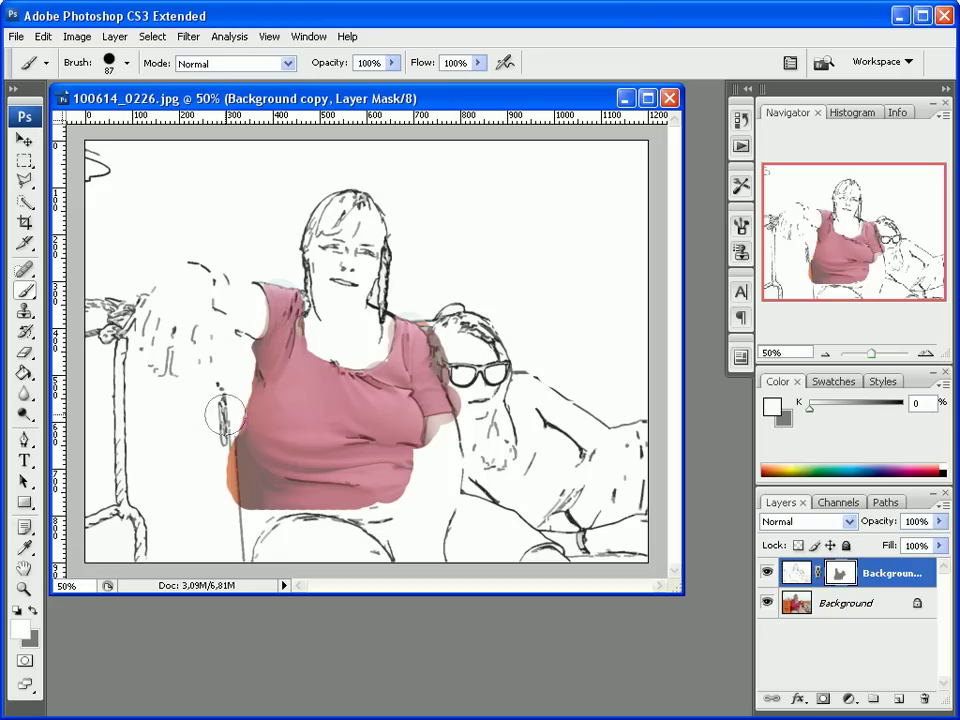
pyautogui.moveTo(208, 456); pyautogui.dragTo(210, 499)
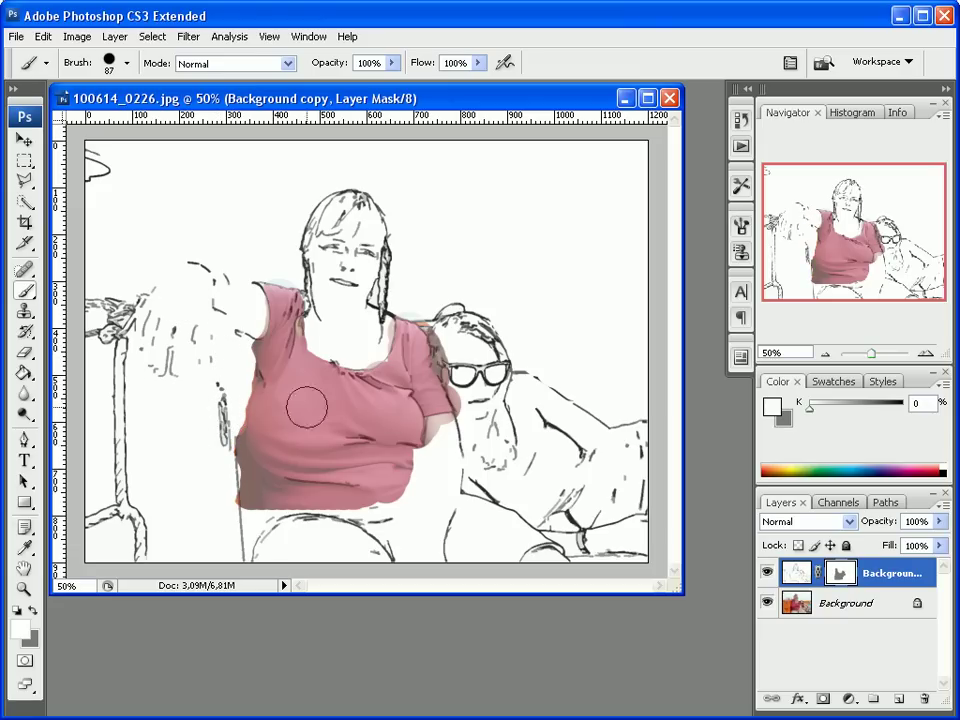
pyautogui.moveTo(445, 320)
pyautogui.mouseDown()
pyautogui.moveTo(455, 365)
pyautogui.moveTo(440, 438)
pyautogui.mouseUp()
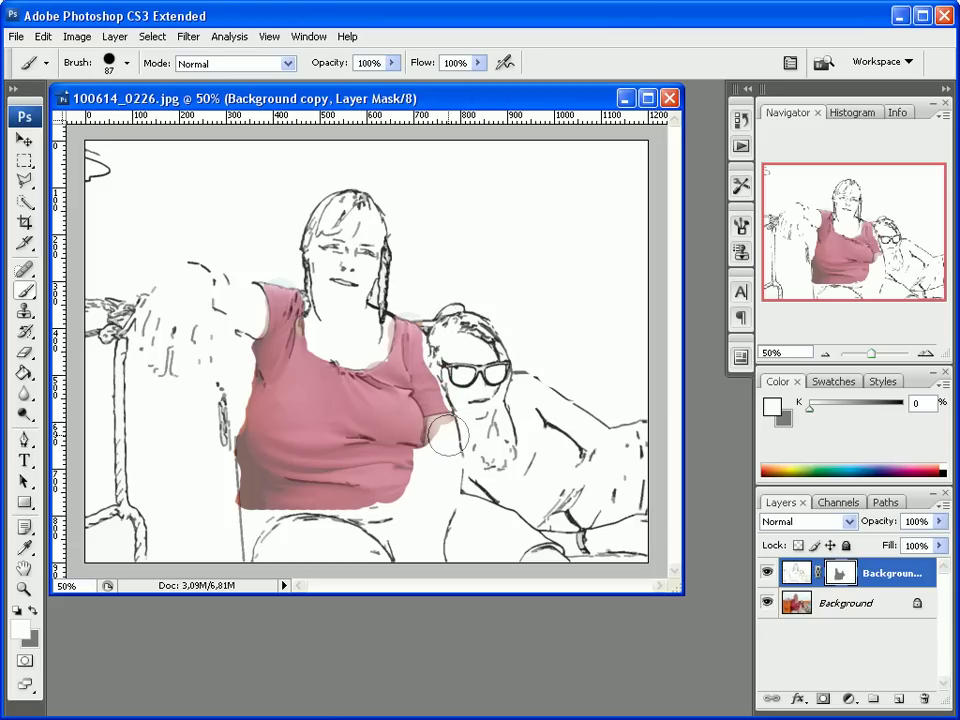